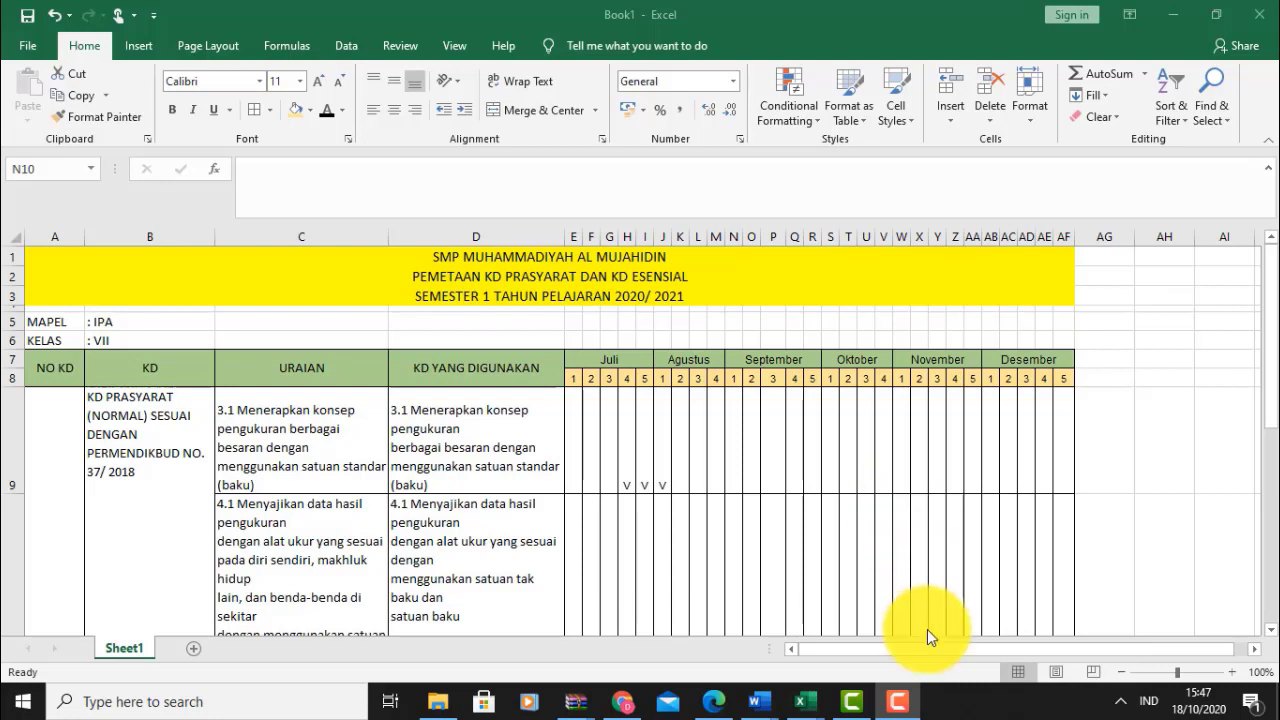
pyautogui.click(908, 710)
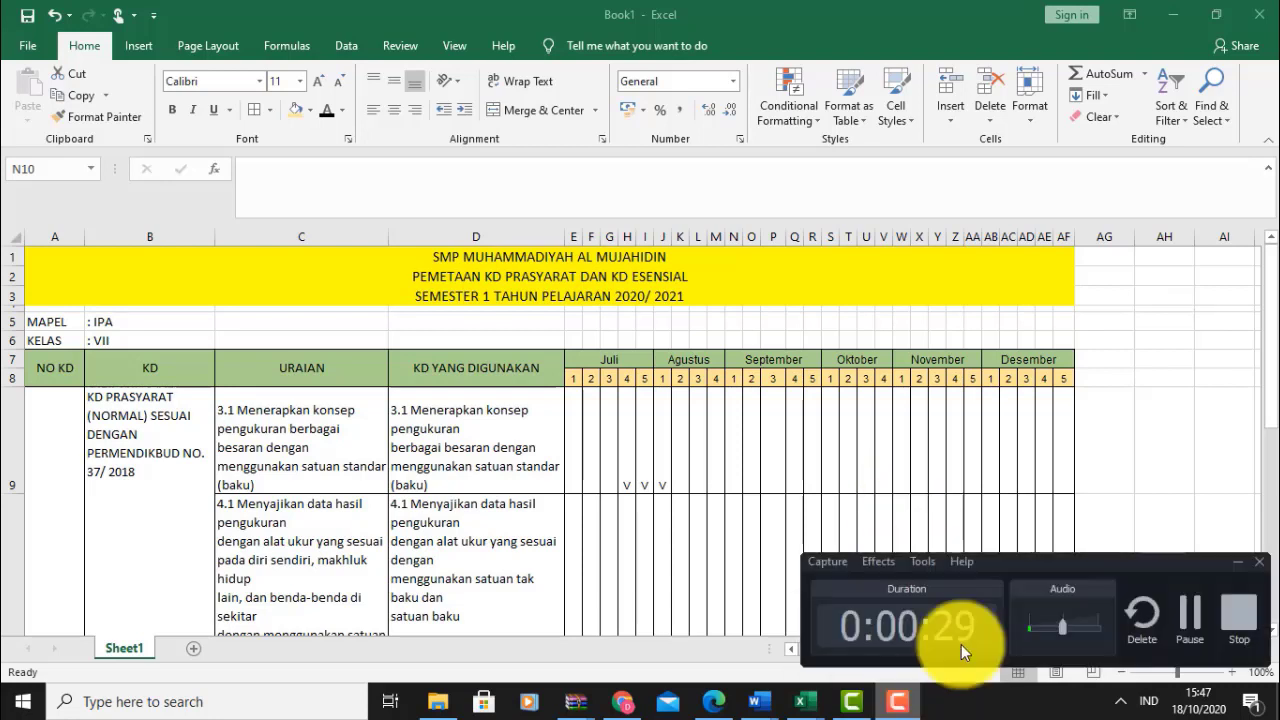
pyautogui.click(1236, 562)
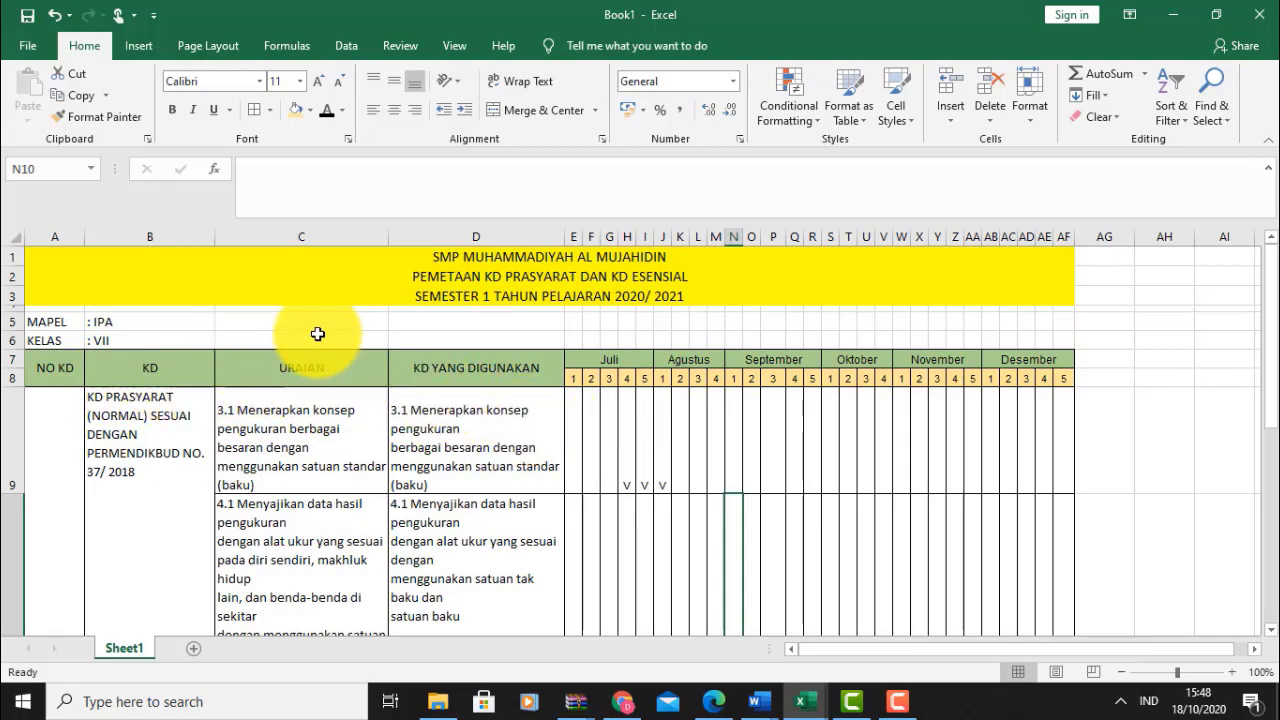
# Review the title rows, the MAPEL and KELAS entries, and the NO KD and KD column headers of the mapping sheet
pyautogui.click(395, 254)
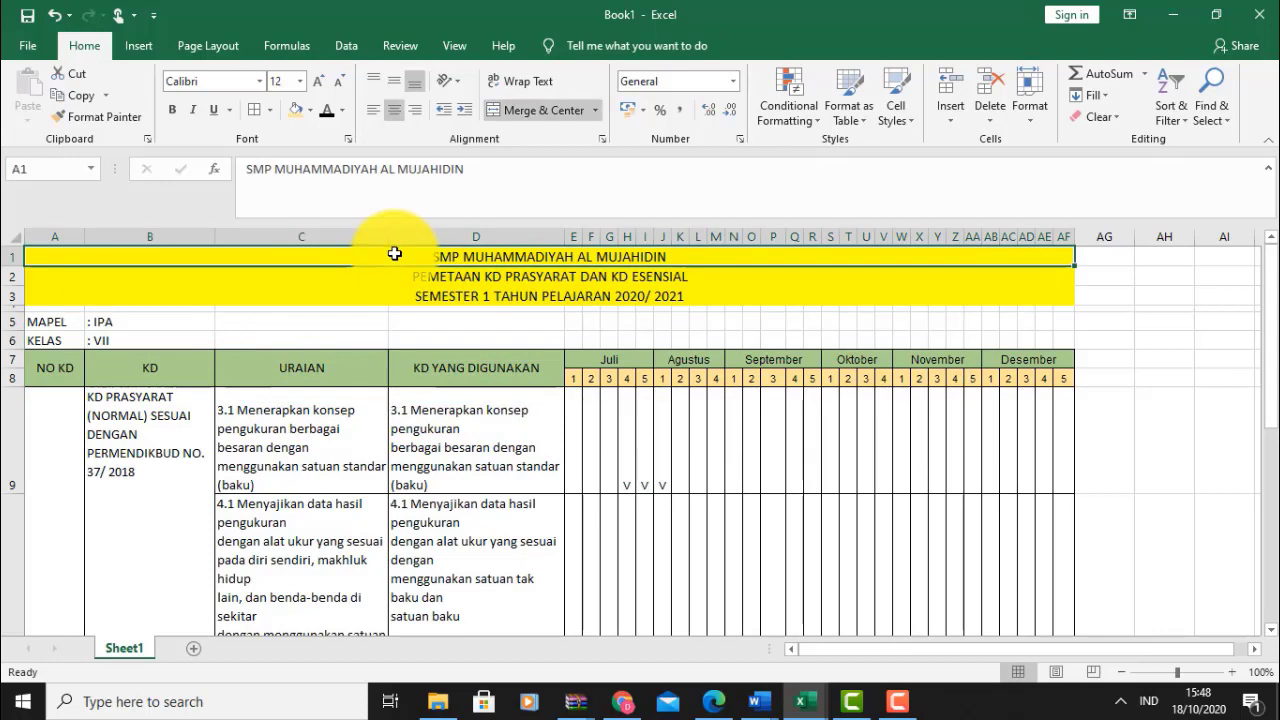
pyautogui.click(391, 275)
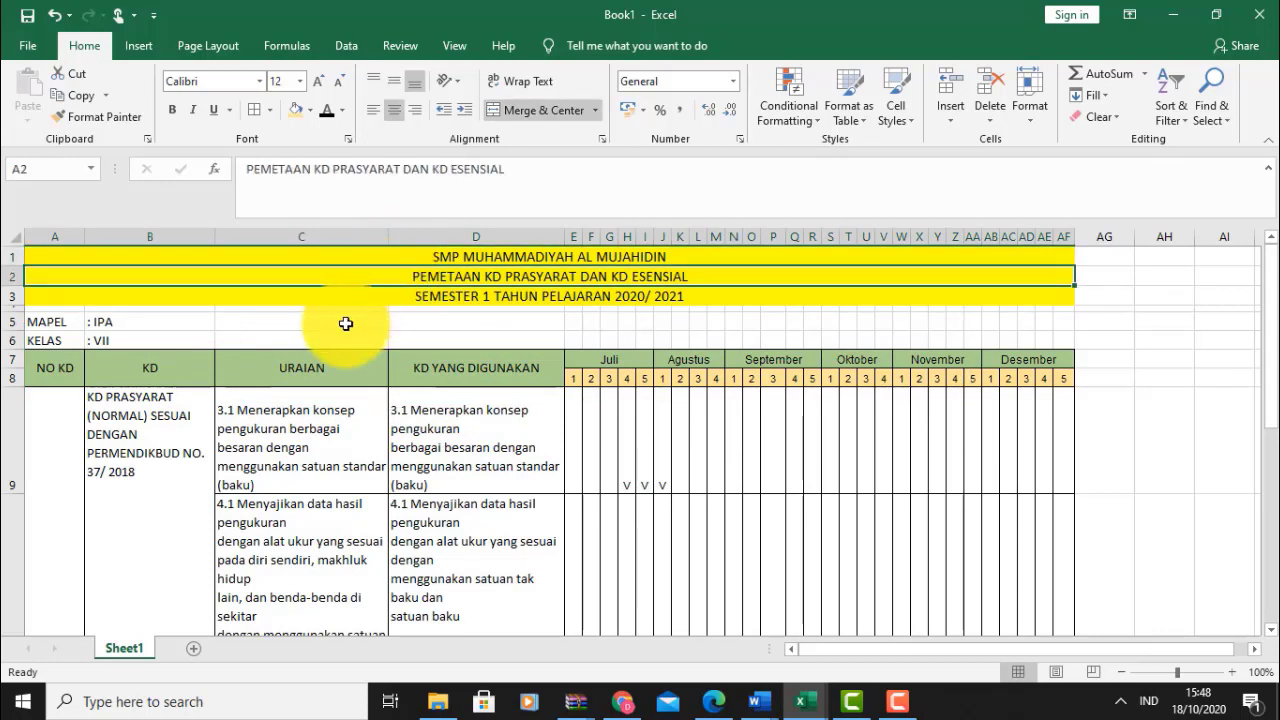
pyautogui.click(59, 320)
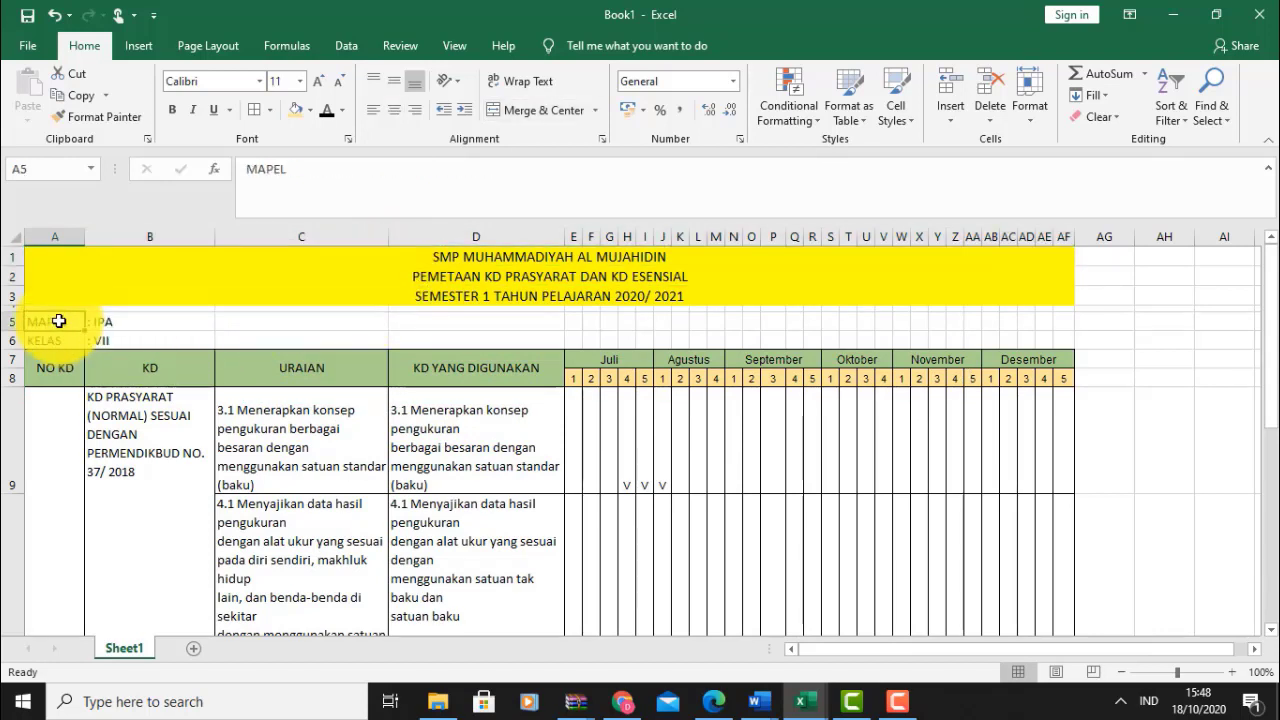
pyautogui.click(116, 327)
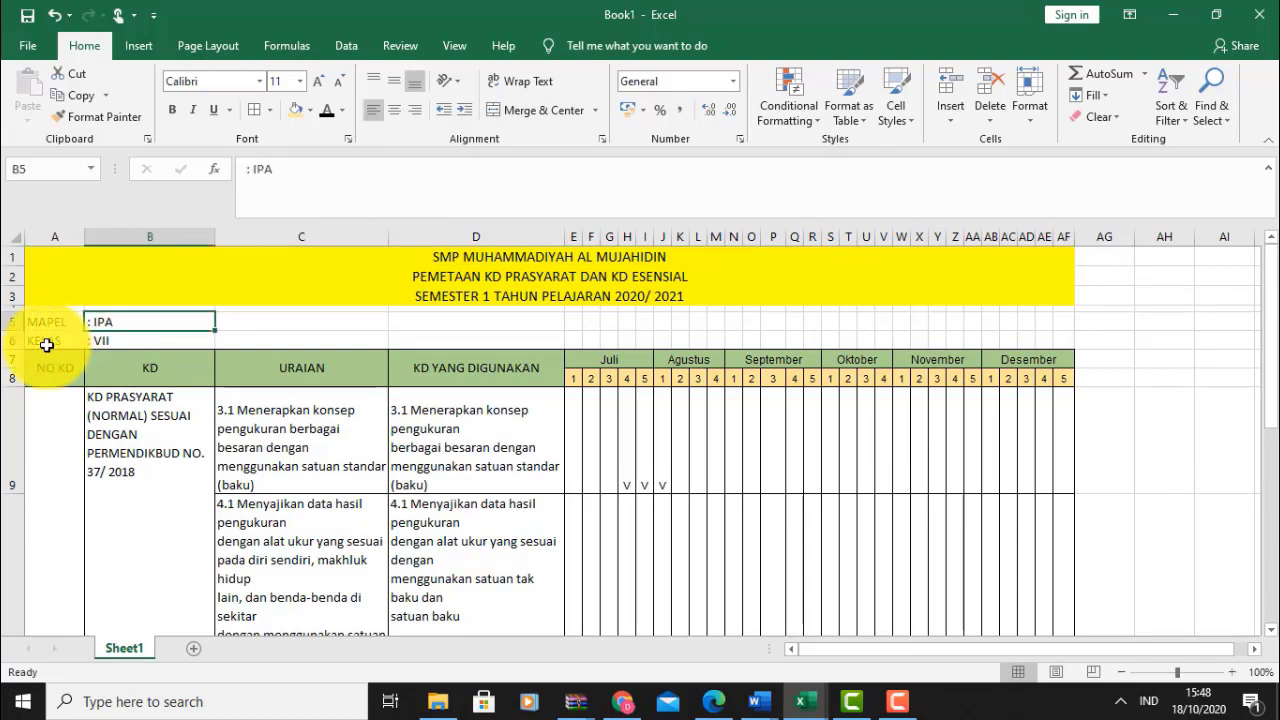
pyautogui.click(46, 345)
pyautogui.click(105, 345)
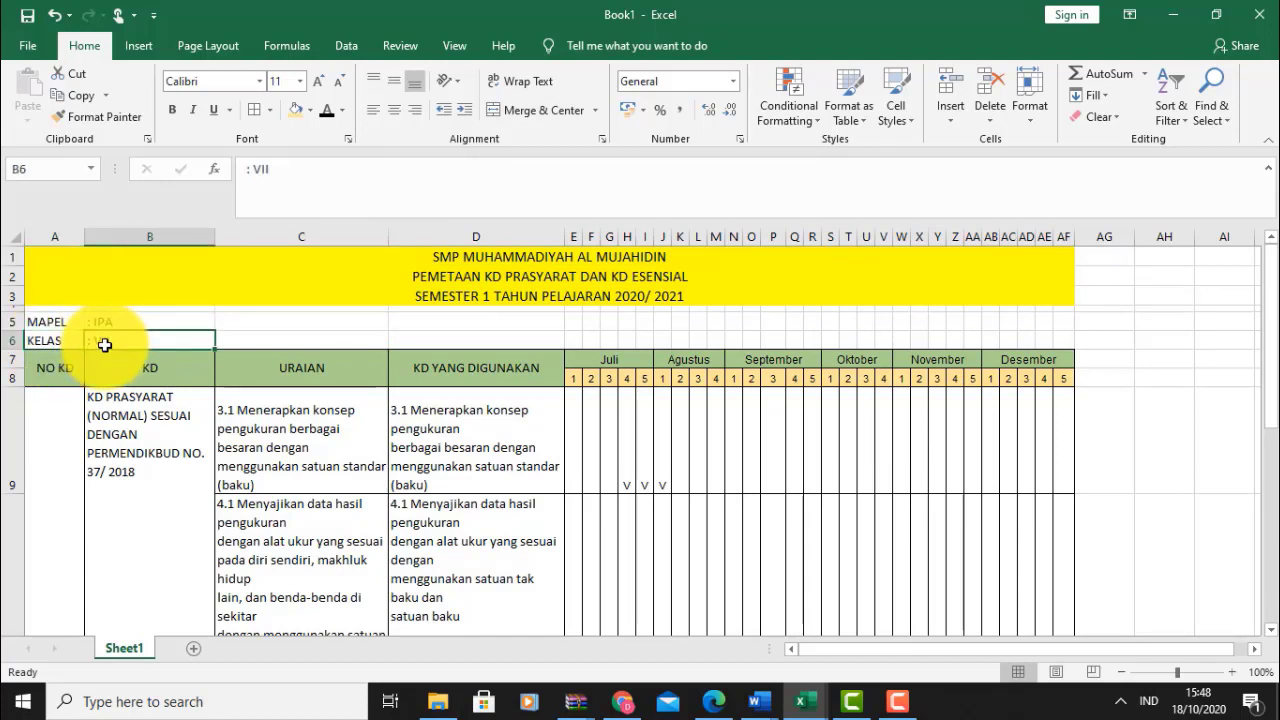
pyautogui.click(70, 375)
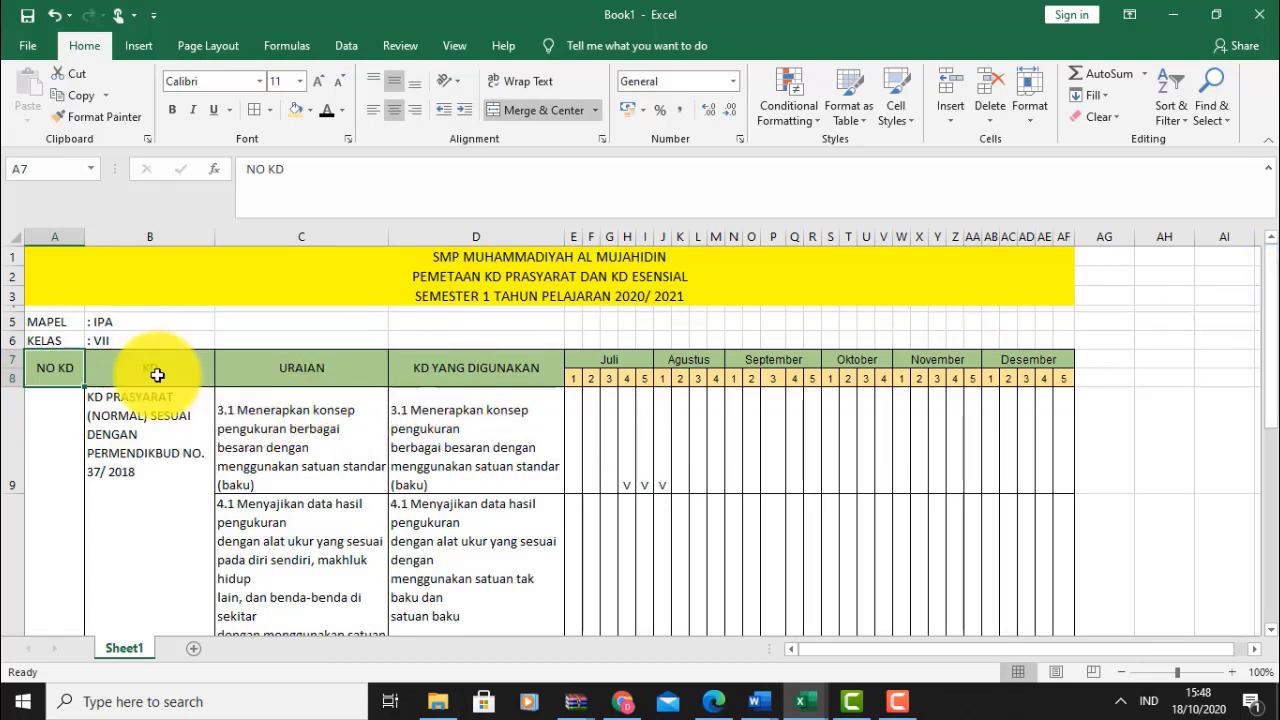
pyautogui.click(148, 376)
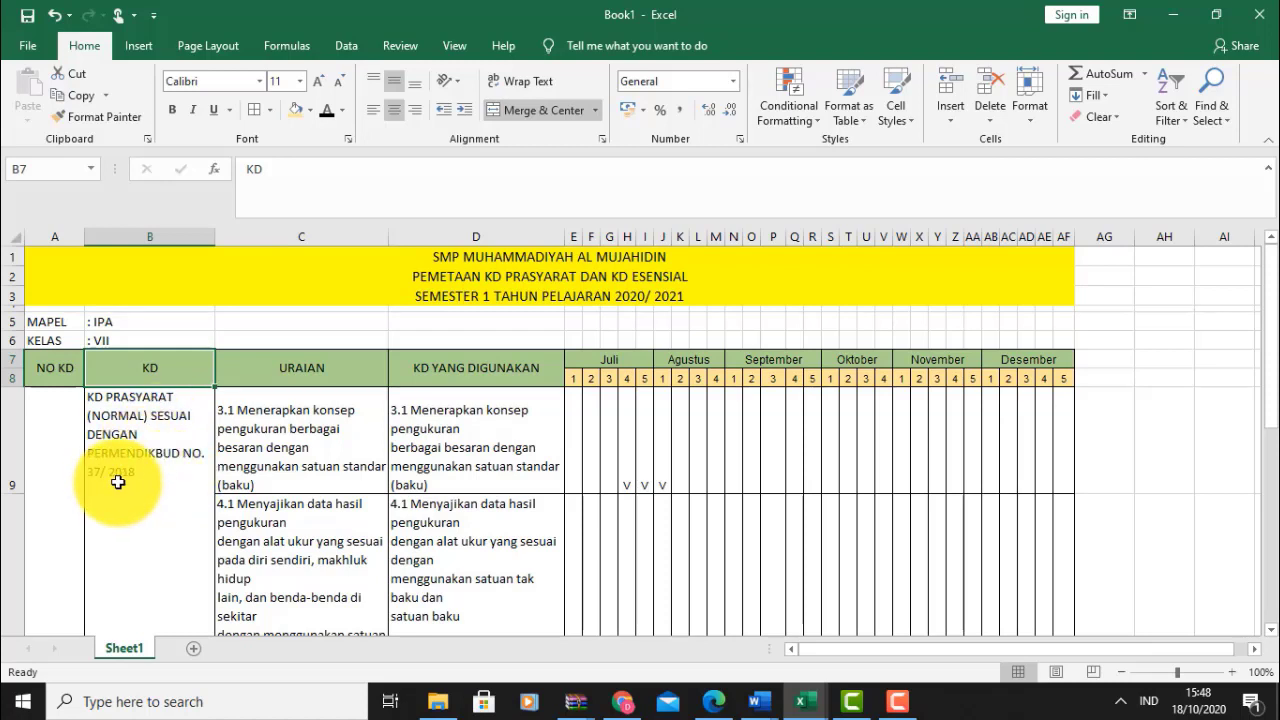
# Examine the KD Prasyarat and KD Esensial rows along with the URAIAN and KD YANG DIGUNAKAN columns
pyautogui.scroll(-3, 117, 482)
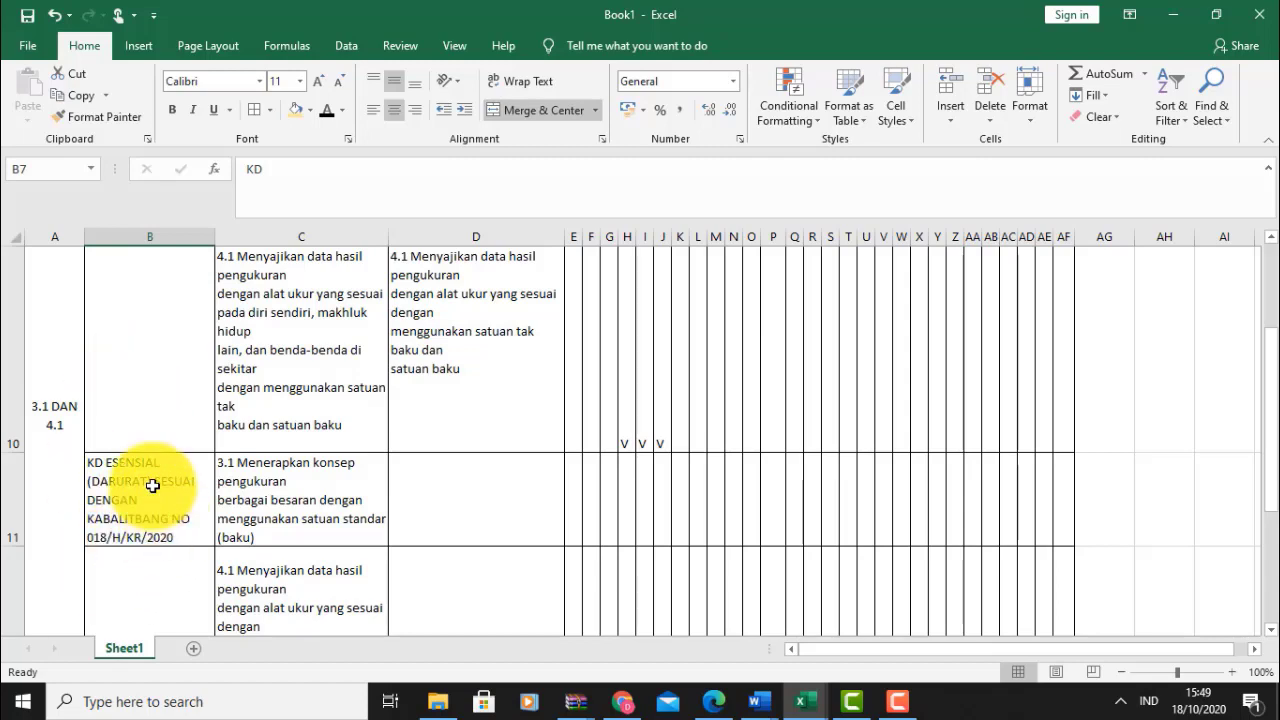
pyautogui.scroll(3, 132, 510)
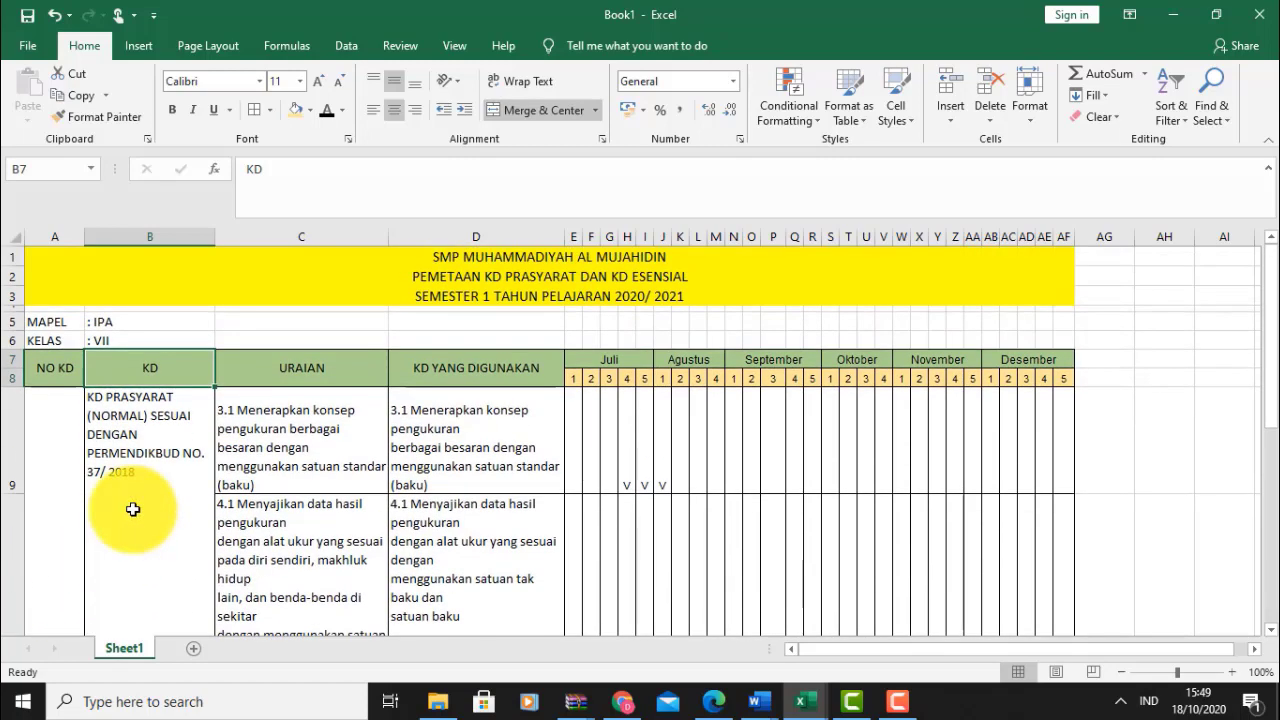
pyautogui.click(295, 375)
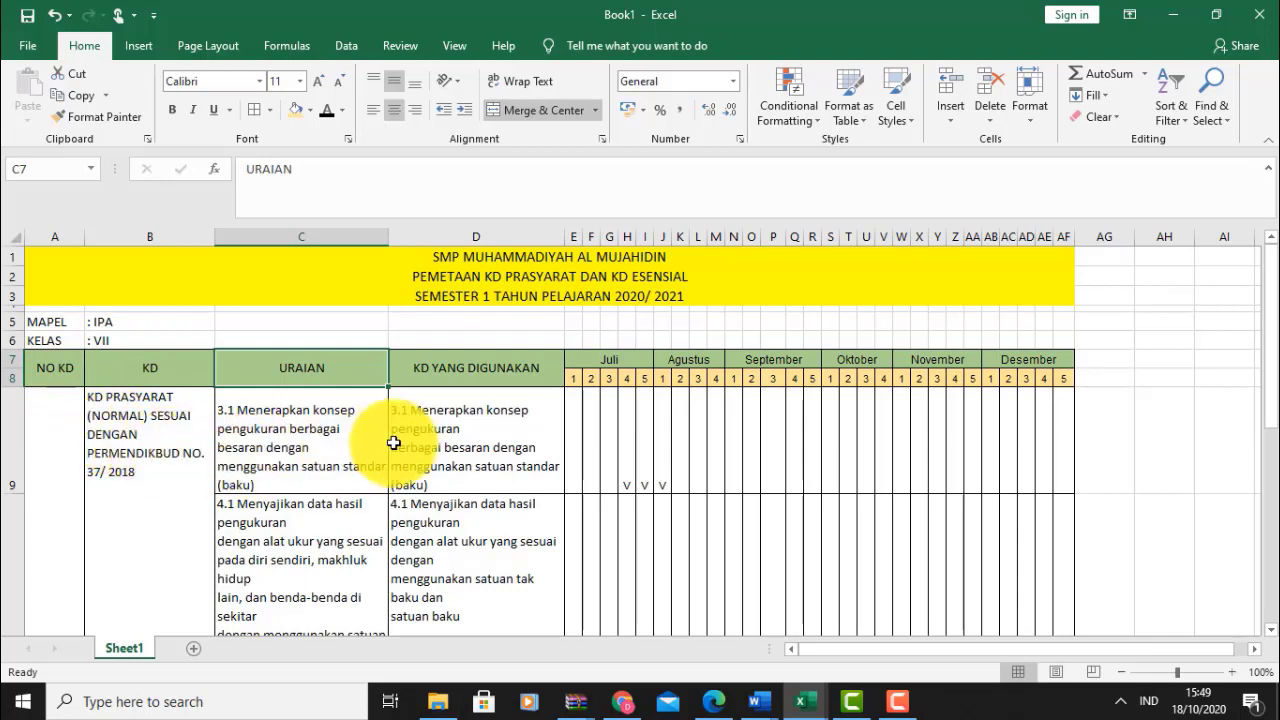
pyautogui.click(488, 370)
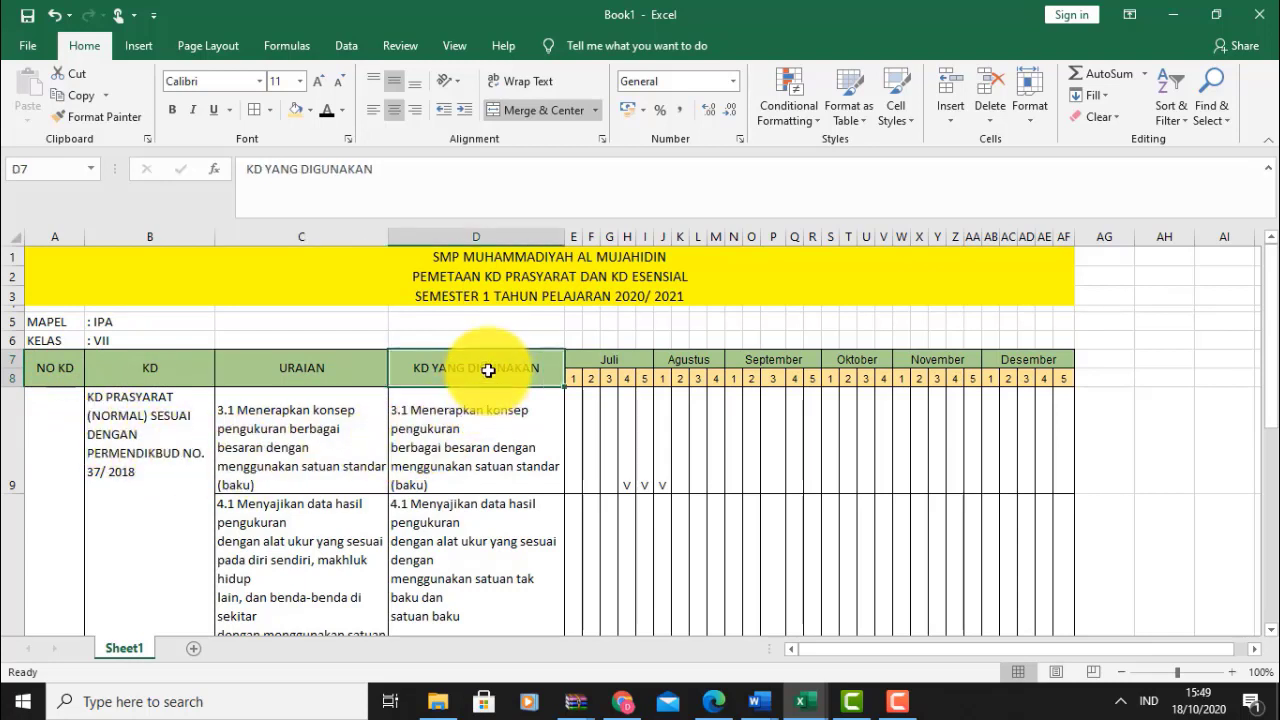
pyautogui.click(477, 429)
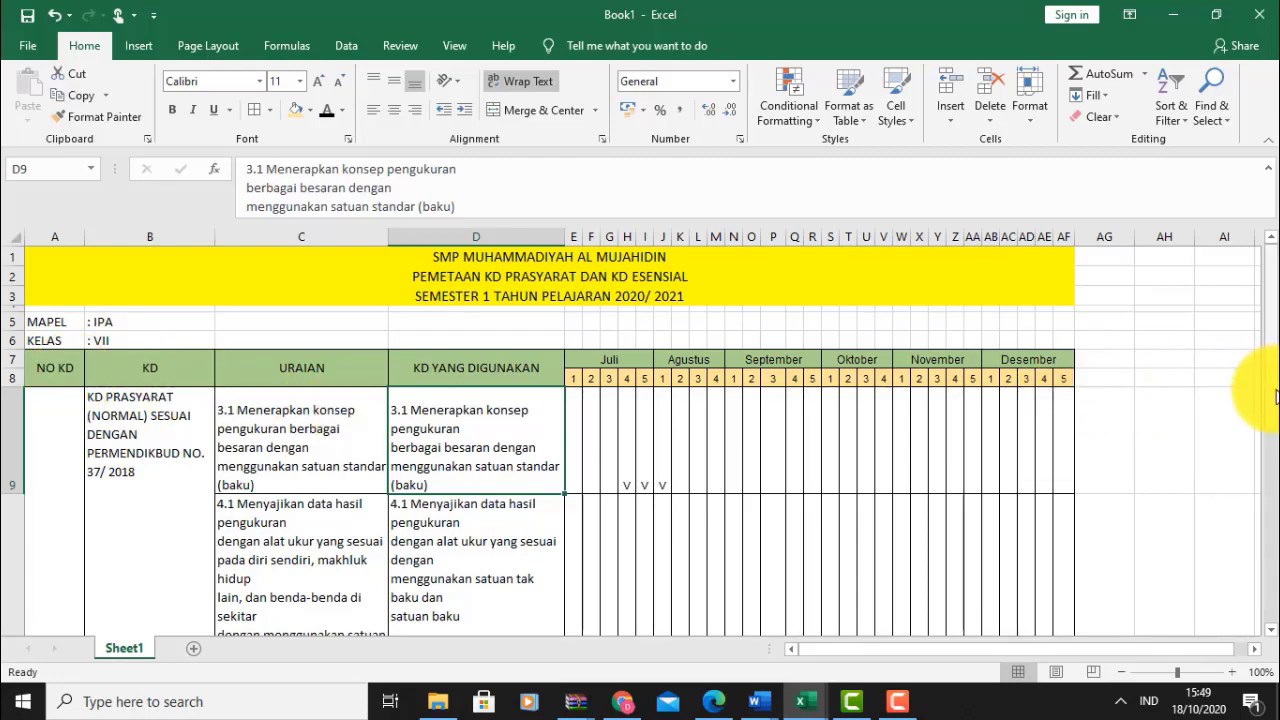
pyautogui.moveTo(1270, 385)
pyautogui.mouseDown()
pyautogui.moveTo(1275, 438)
pyautogui.moveTo(1277, 392)
pyautogui.mouseUp()
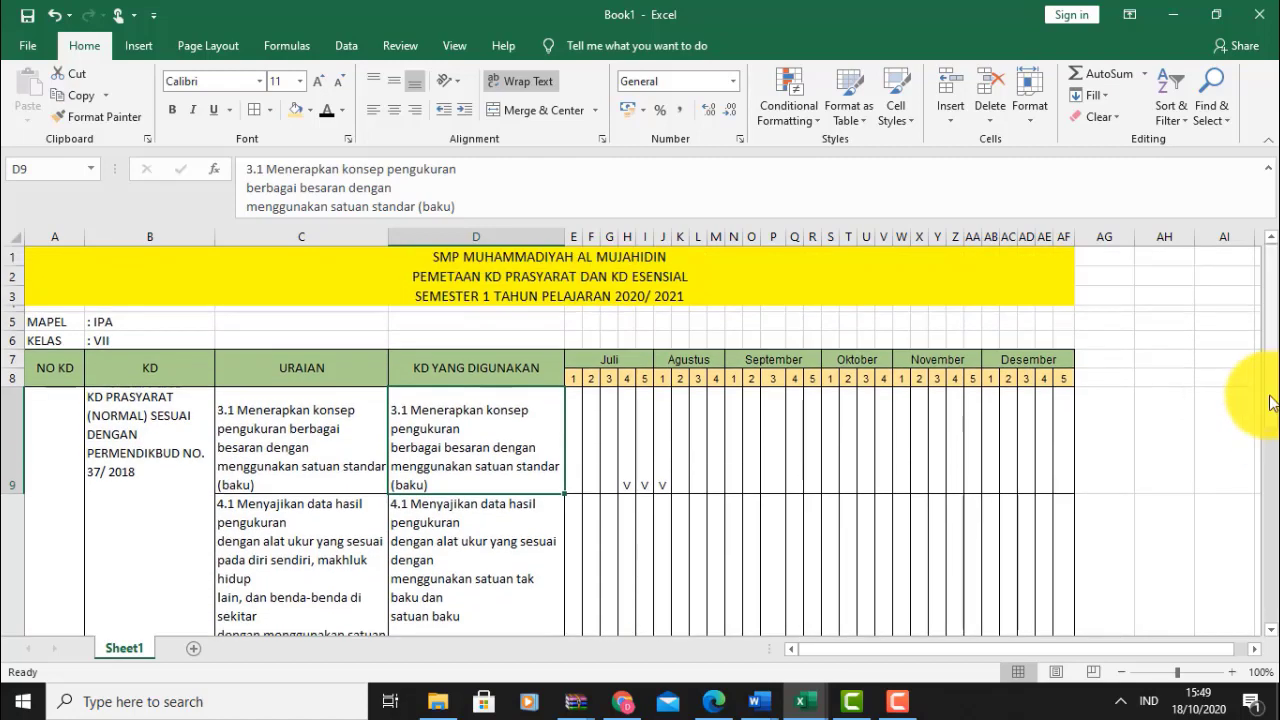
pyautogui.moveTo(1273, 403); pyautogui.dragTo(1273, 451)
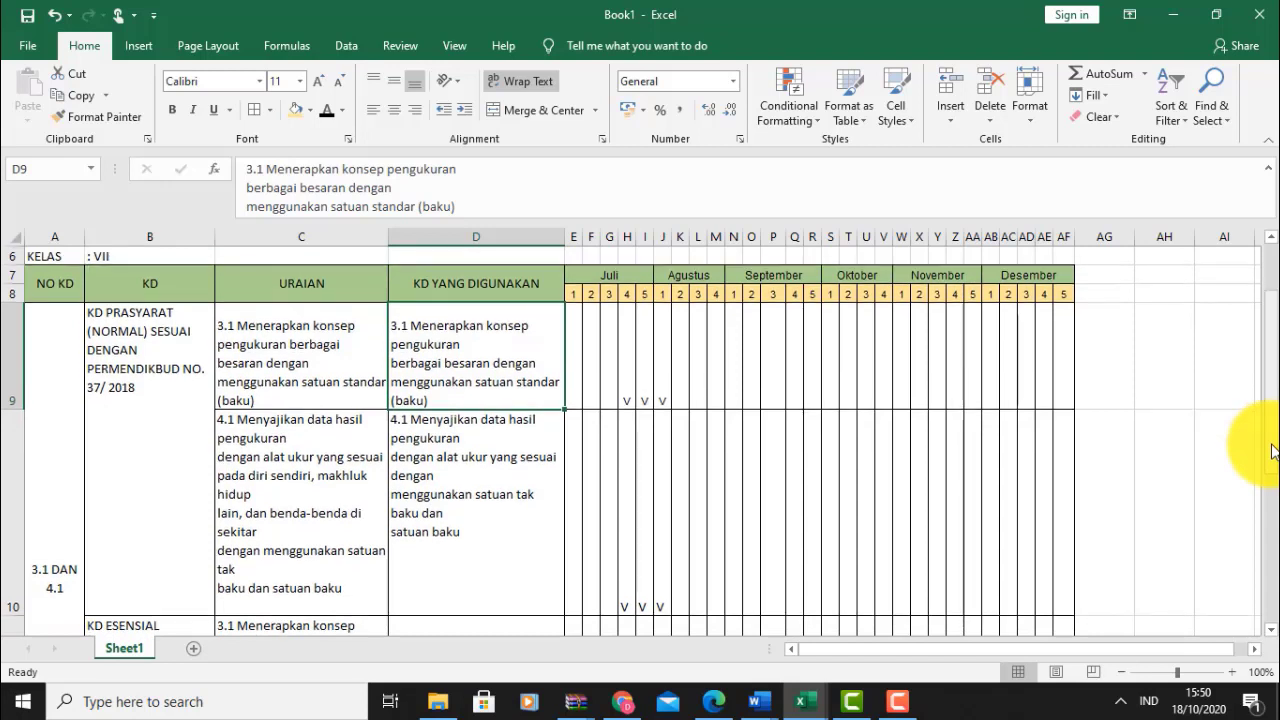
pyautogui.moveTo(1273, 451)
pyautogui.mouseDown()
pyautogui.moveTo(1273, 512)
pyautogui.moveTo(1270, 452)
pyautogui.mouseUp()
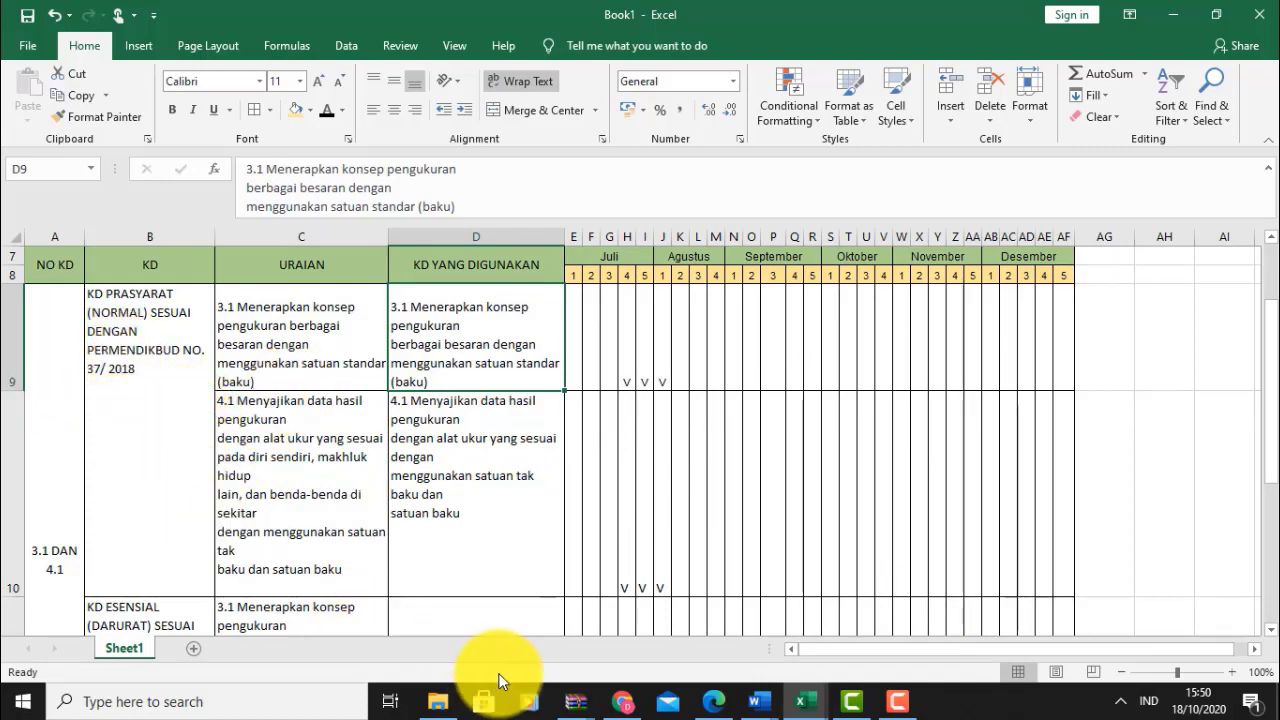
# Switch to Edge and view both source PDFs, Permen 37 Tahun 2018 and IPA VII.pdf, returning to the Permen 37 document
pyautogui.click(724, 710)
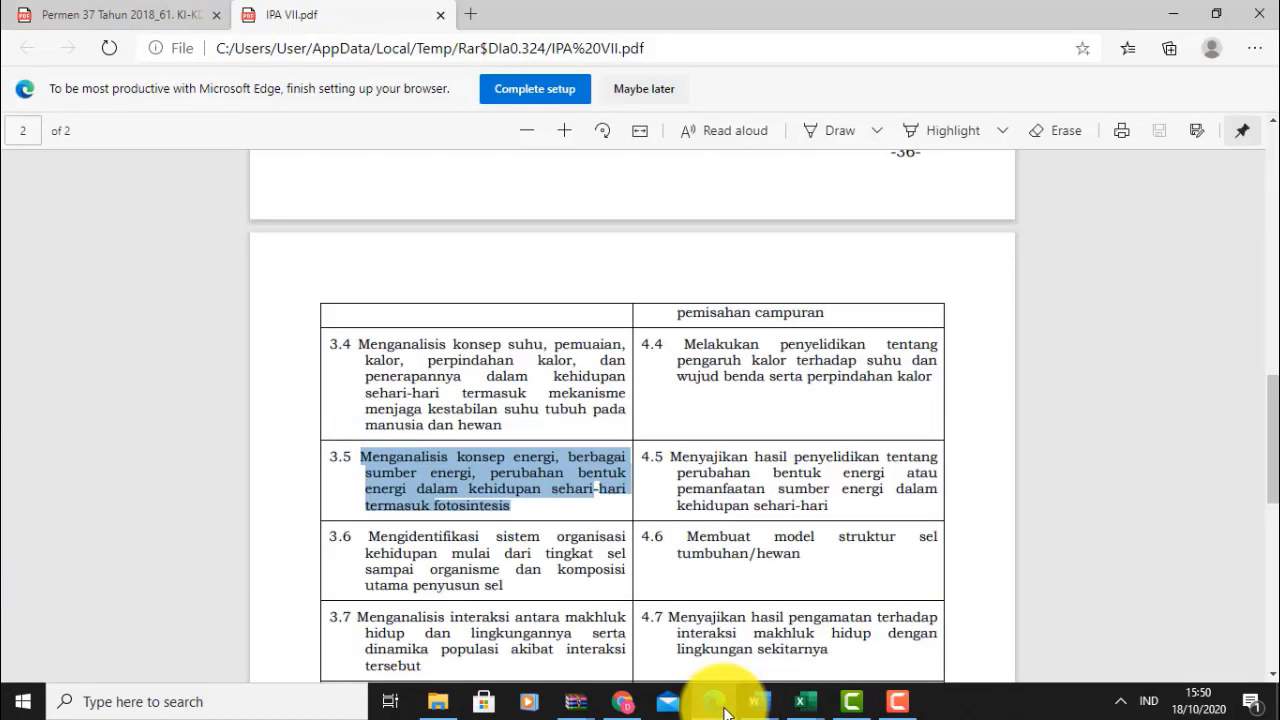
pyautogui.click(145, 27)
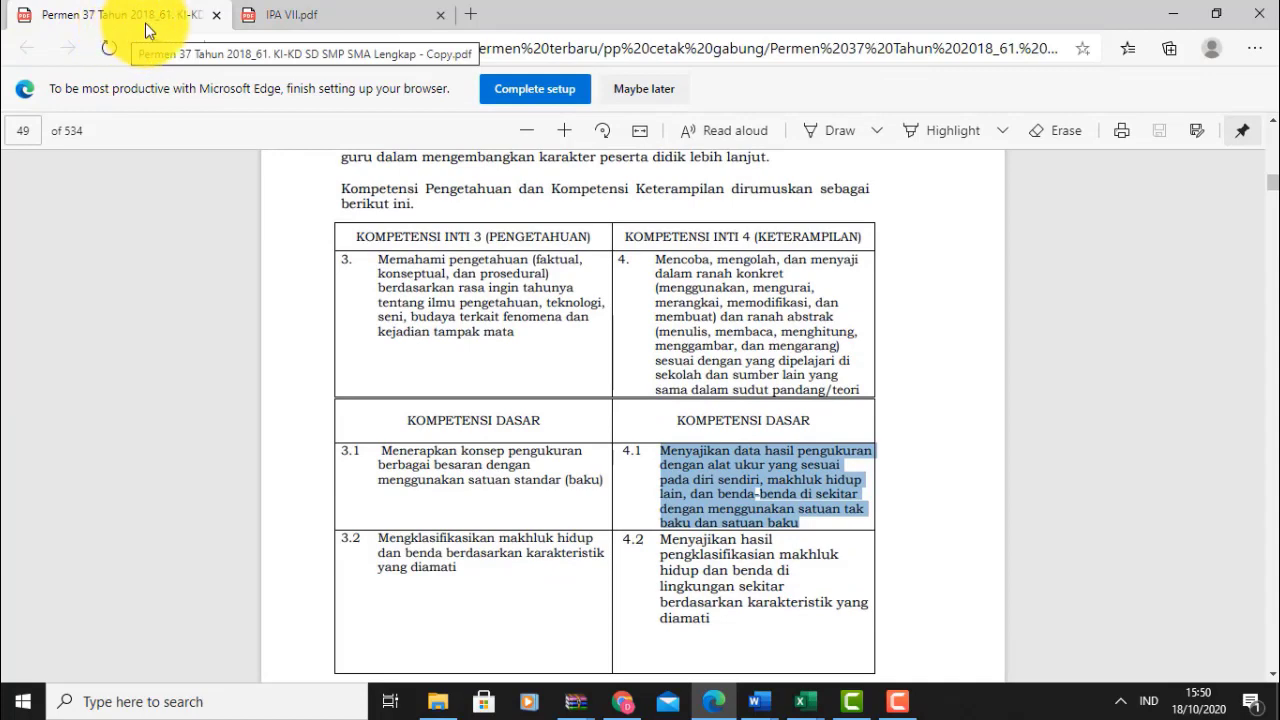
pyautogui.click(343, 22)
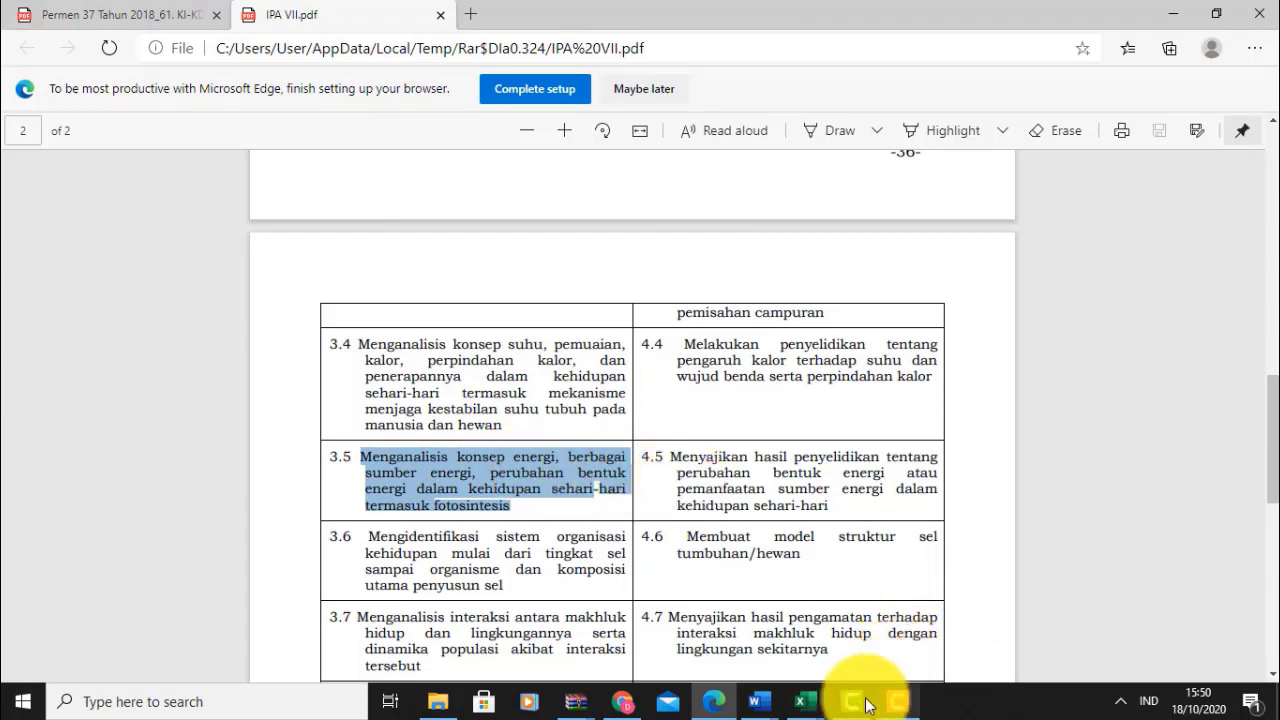
pyautogui.click(84, 16)
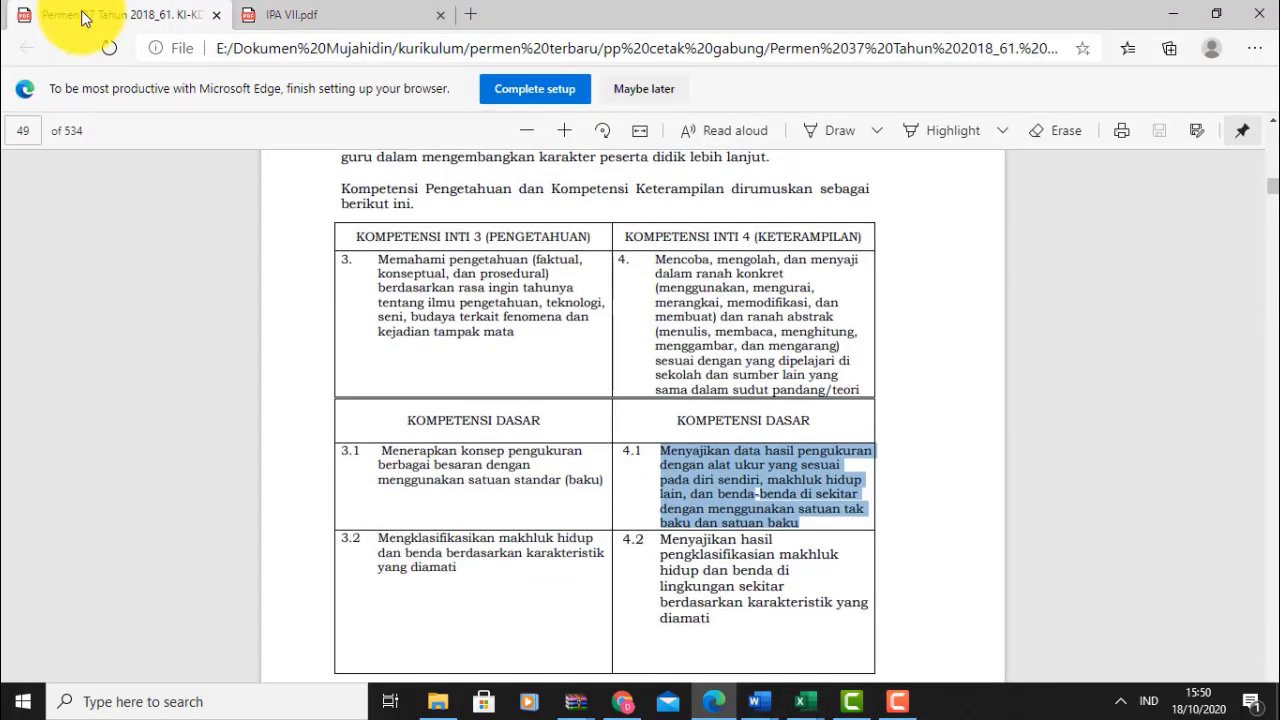
# Select the text of competency 3.1 in the Permen 37 PDF and compare it with cell C9 of Book1 in Excel
pyautogui.click(480, 287)
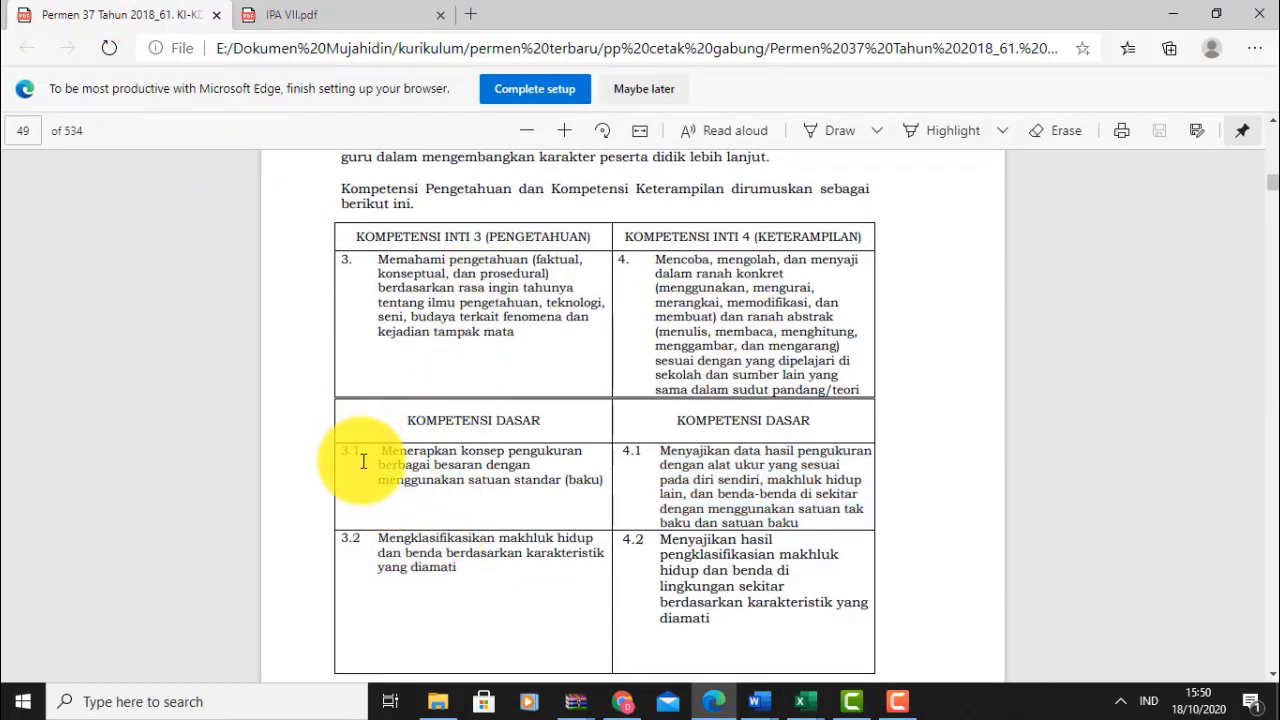
pyautogui.moveTo(342, 455); pyautogui.dragTo(595, 480)
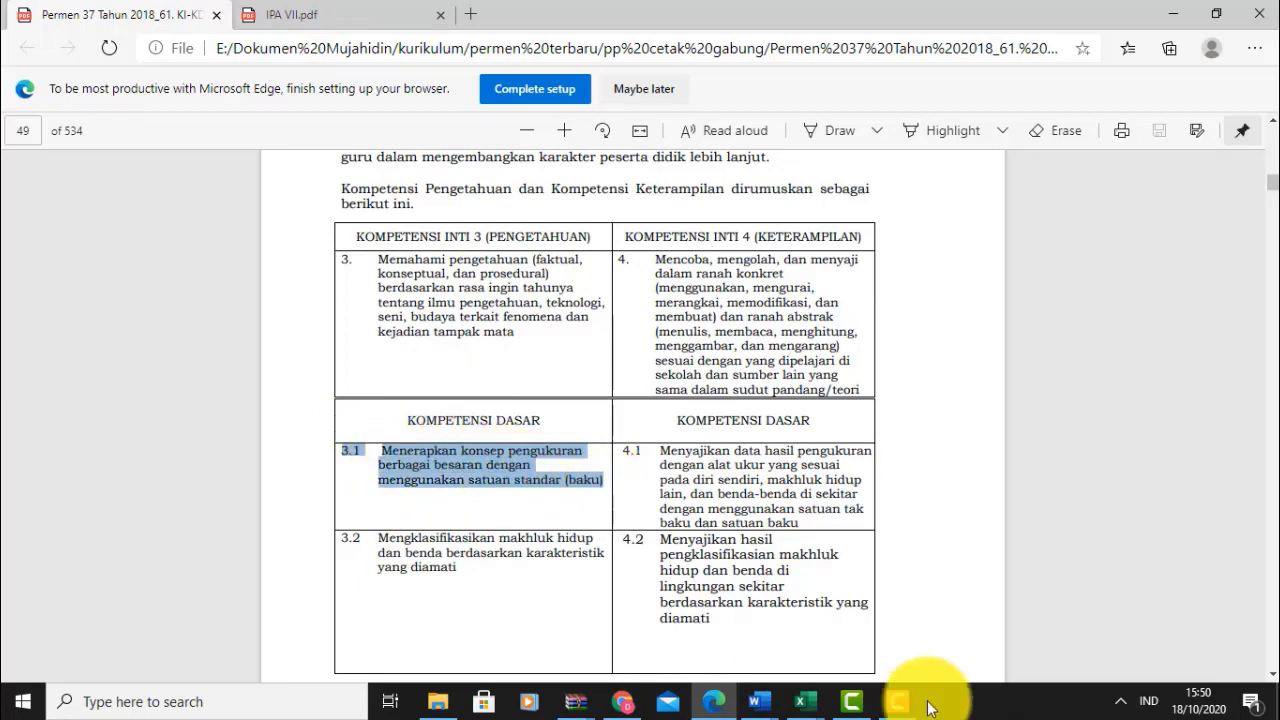
pyautogui.click(814, 698)
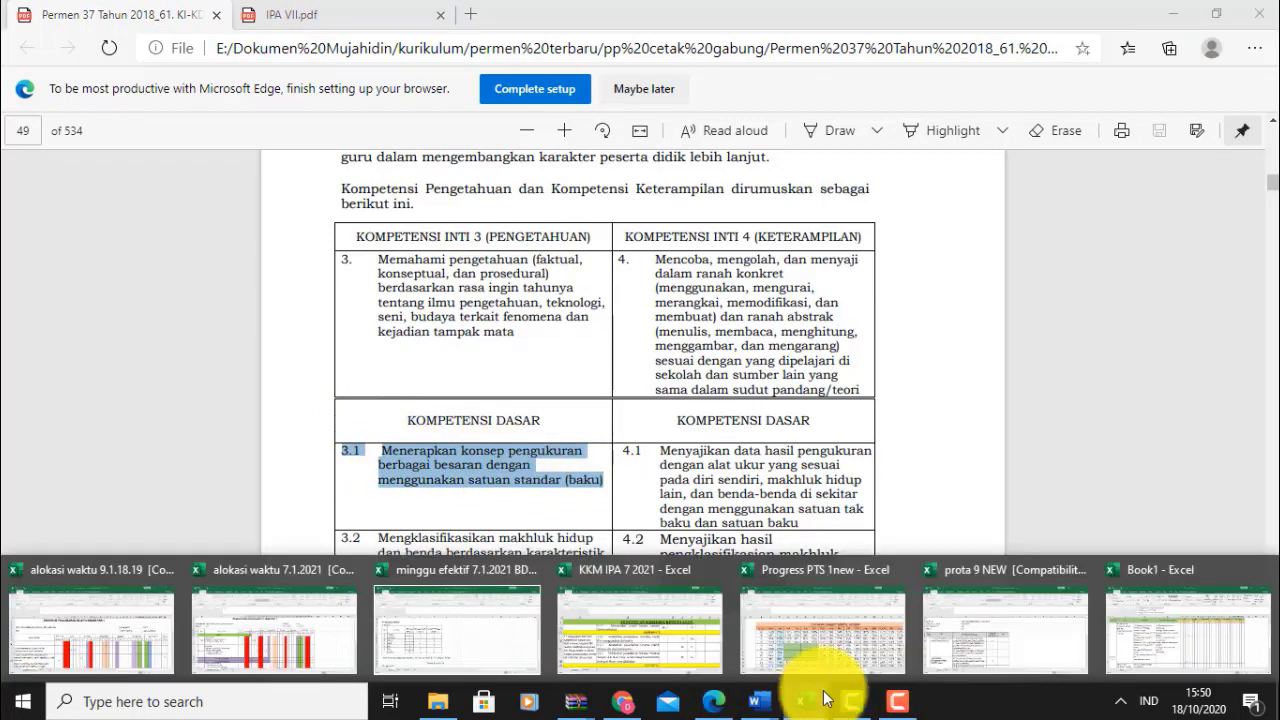
pyautogui.click(1184, 638)
pyautogui.click(262, 358)
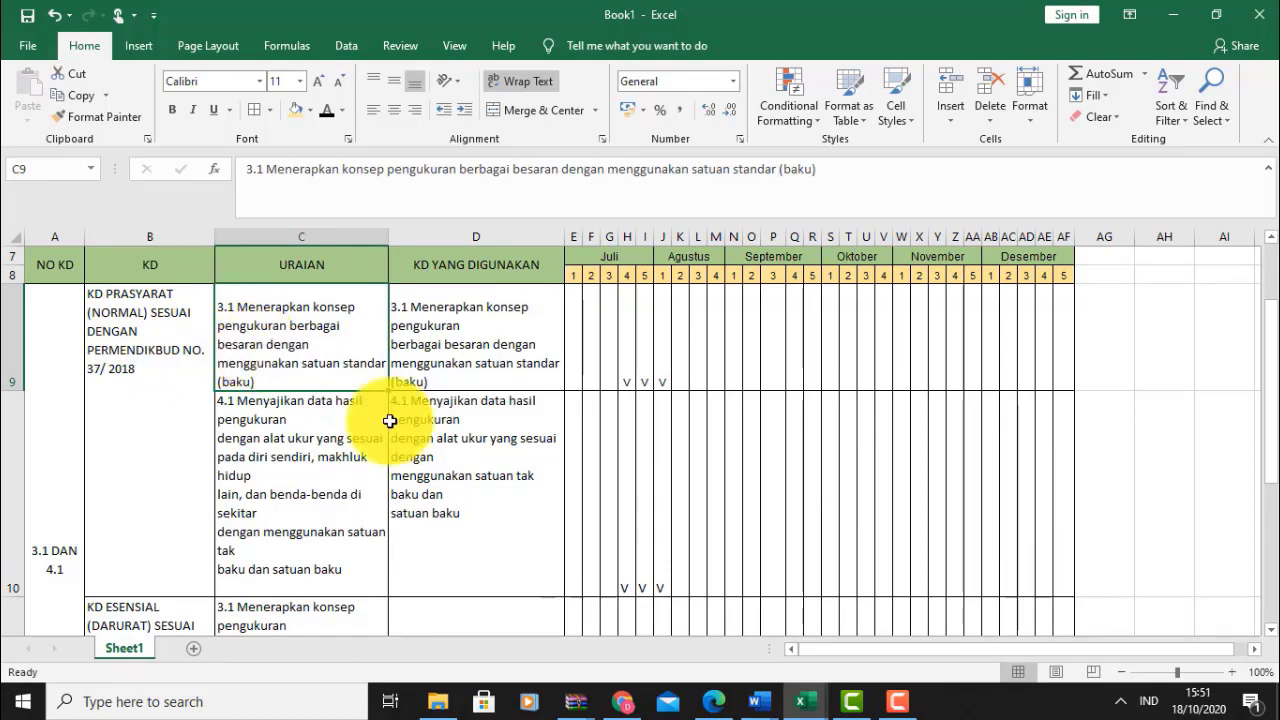
# Highlight the competency 4.1 text in the Permen 37 PDF in Edge and compare it with cell C10 of Book1 in Excel
pyautogui.click(714, 703)
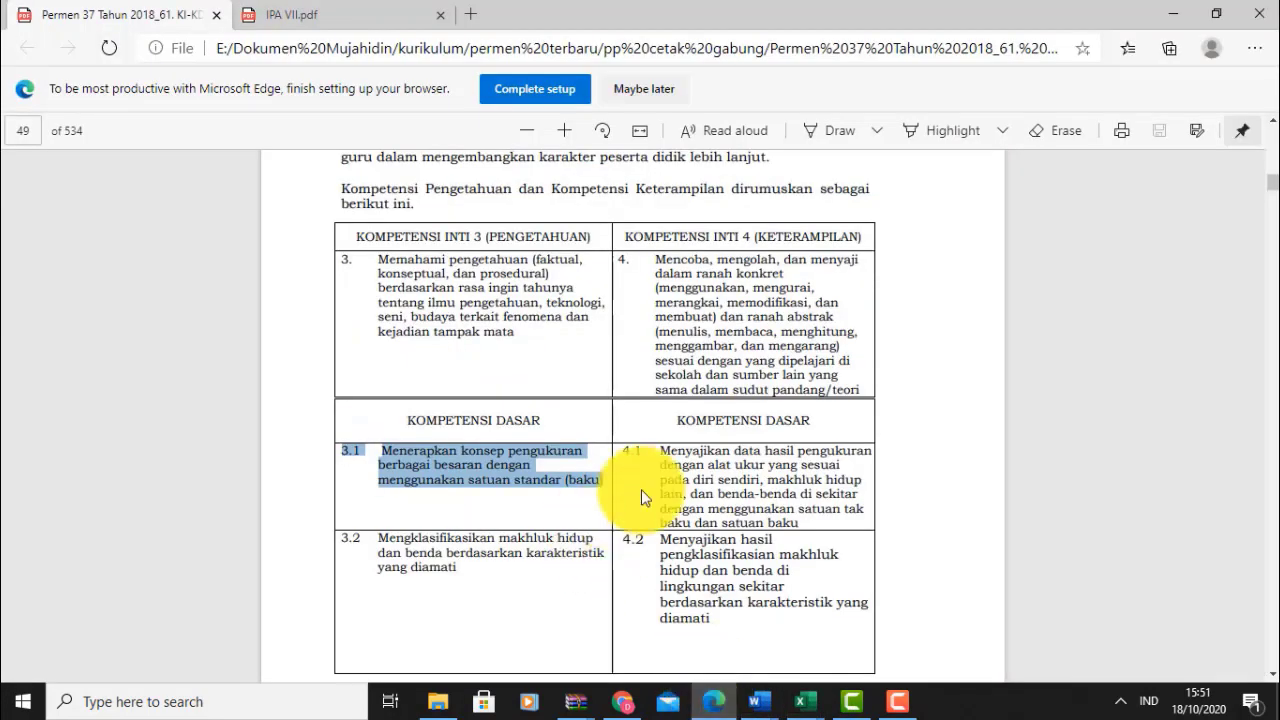
pyautogui.moveTo(658, 458); pyautogui.dragTo(798, 524)
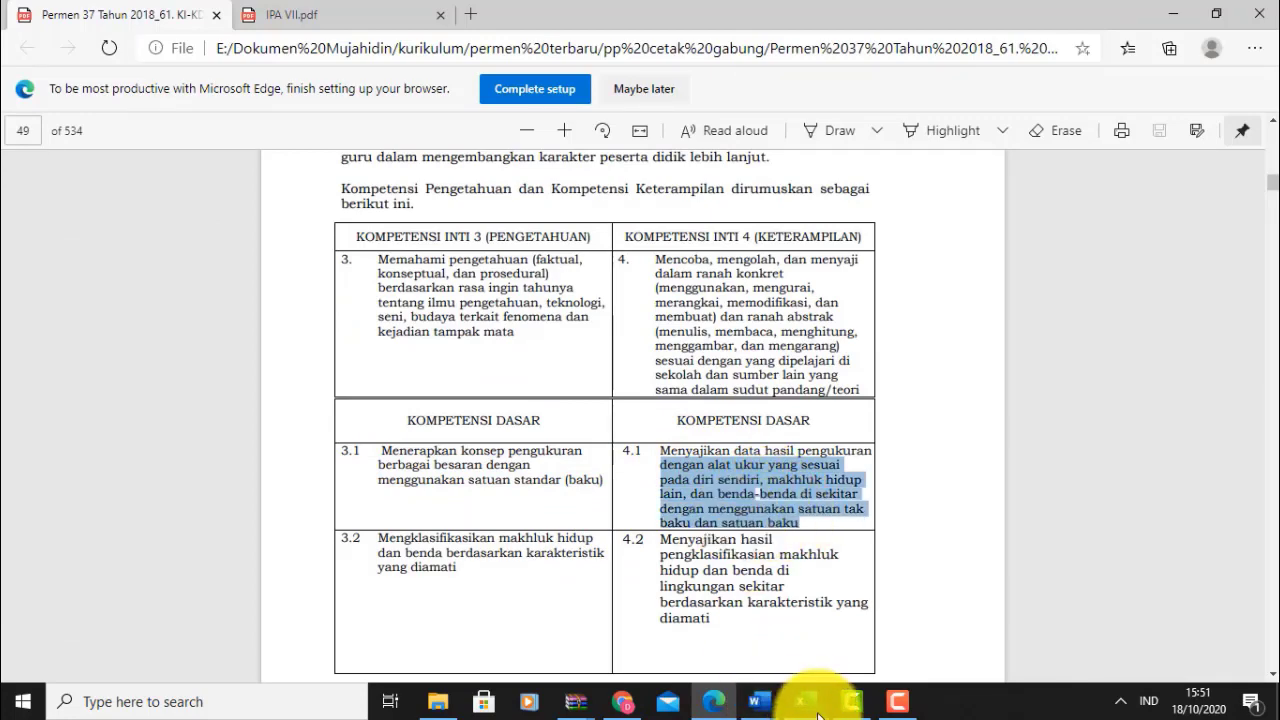
pyautogui.click(806, 695)
pyautogui.click(1188, 657)
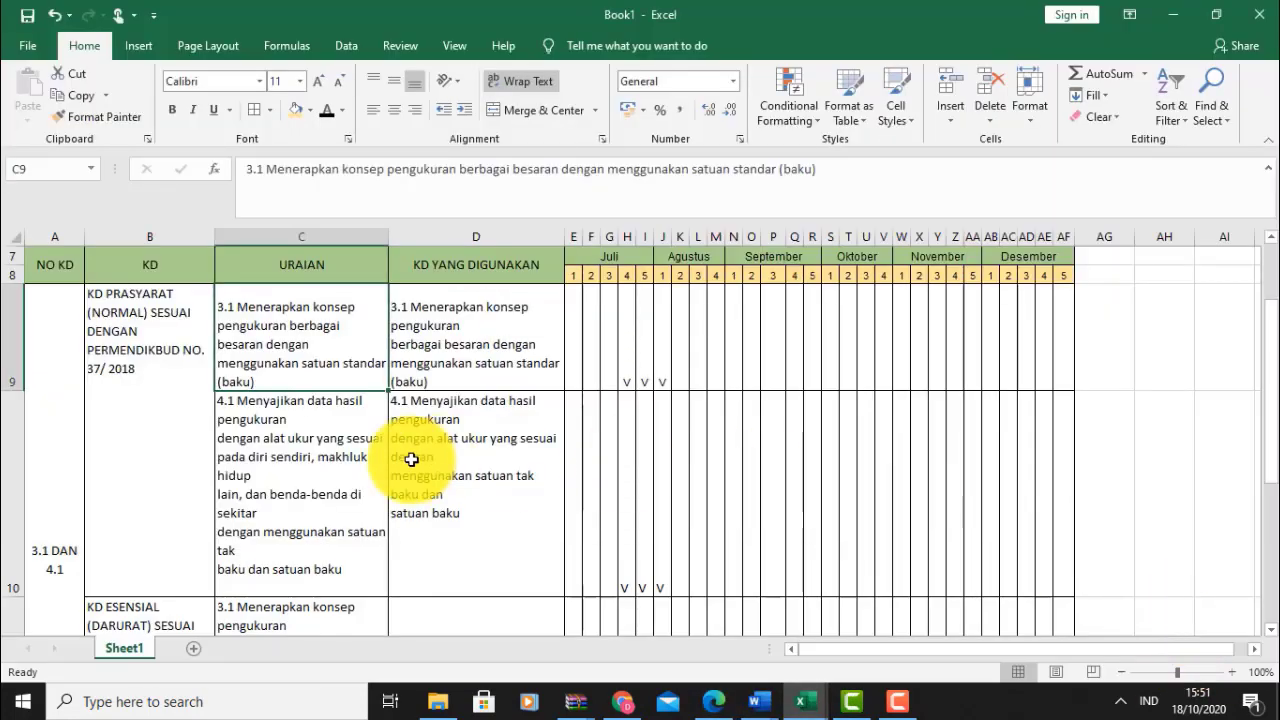
pyautogui.click(277, 449)
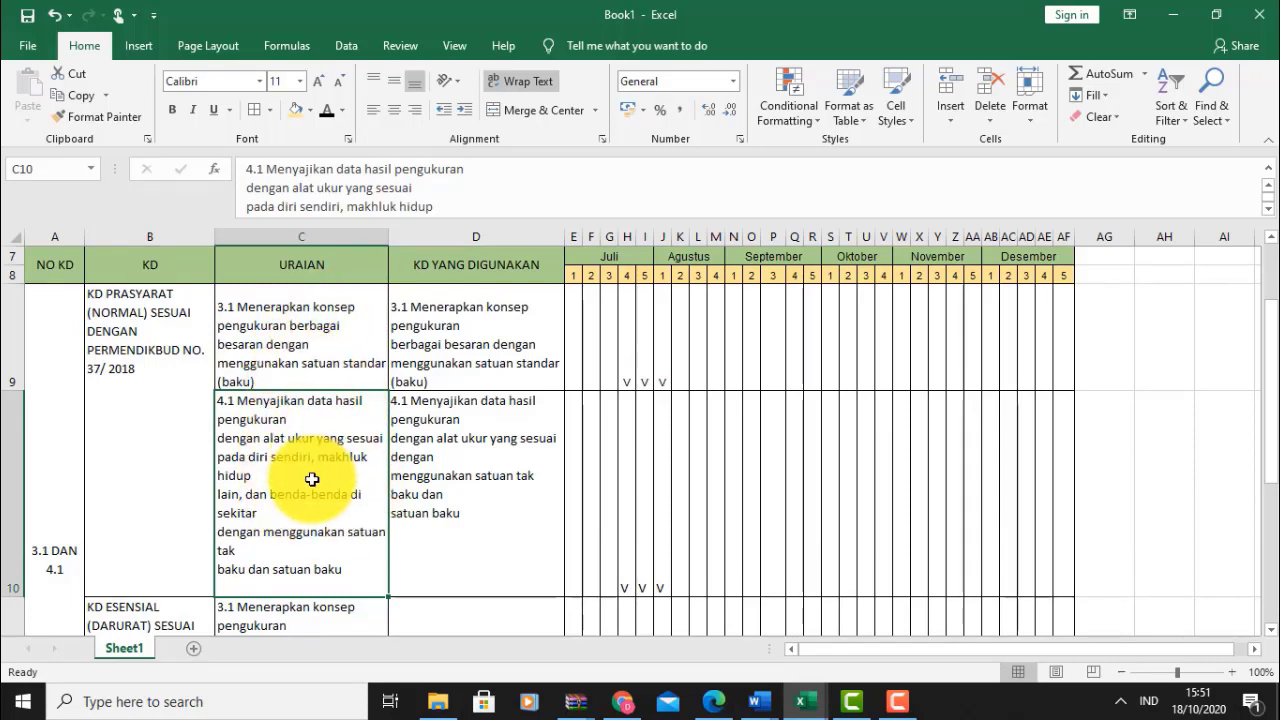
# Check the KD Esensial entries in rows 11 and 12, and find the matching competencies 3.1 and 4.1 in IPA VII.pdf in Edge
pyautogui.moveTo(1268, 430); pyautogui.dragTo(1266, 446)
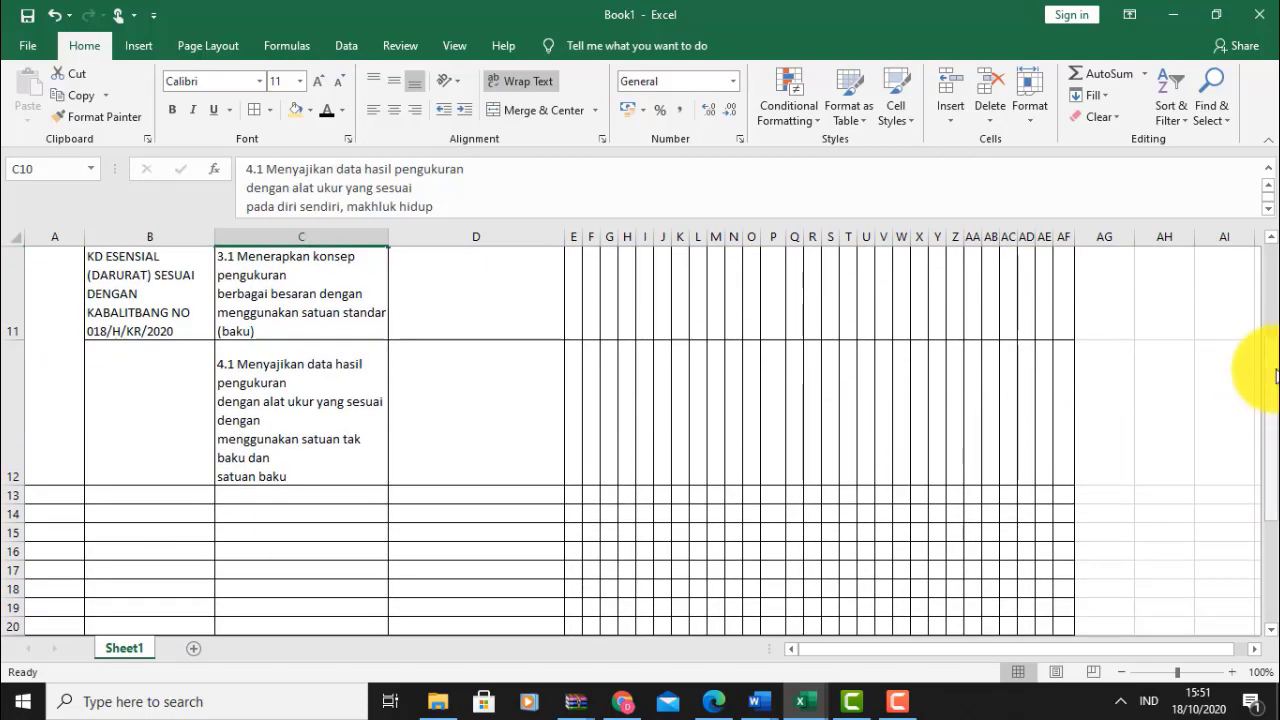
pyautogui.click(1268, 240)
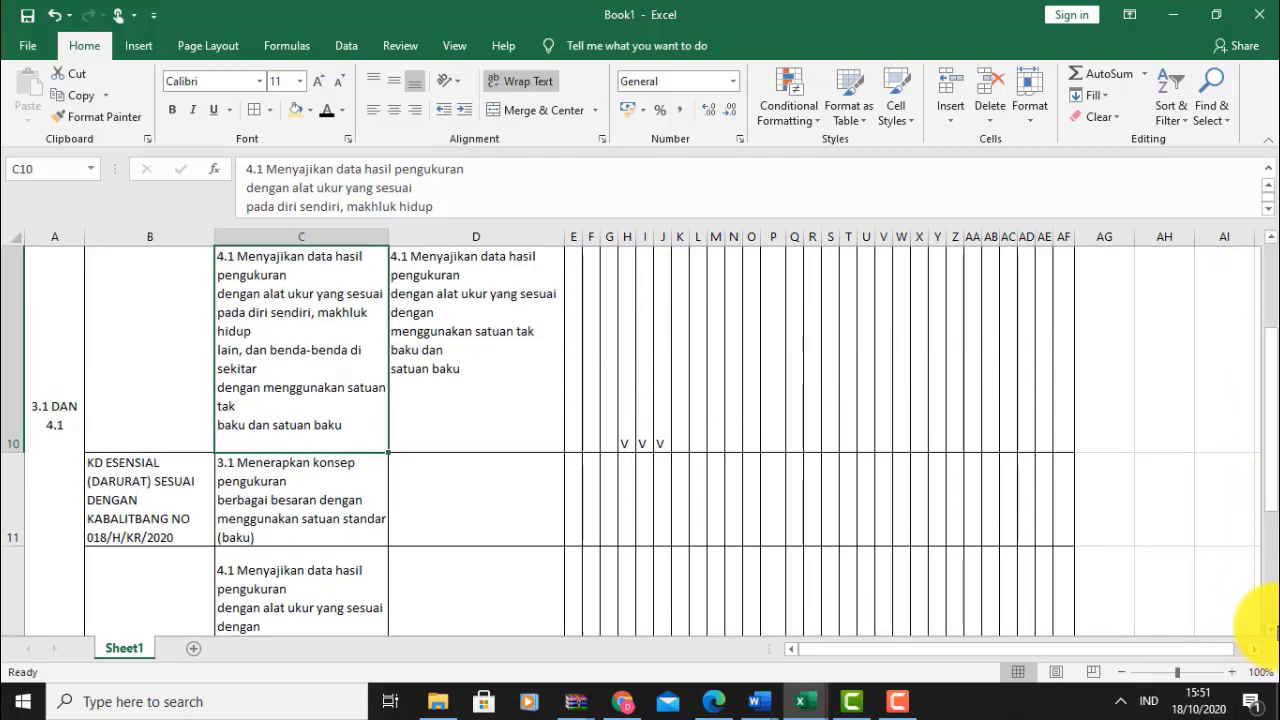
pyautogui.click(1272, 628)
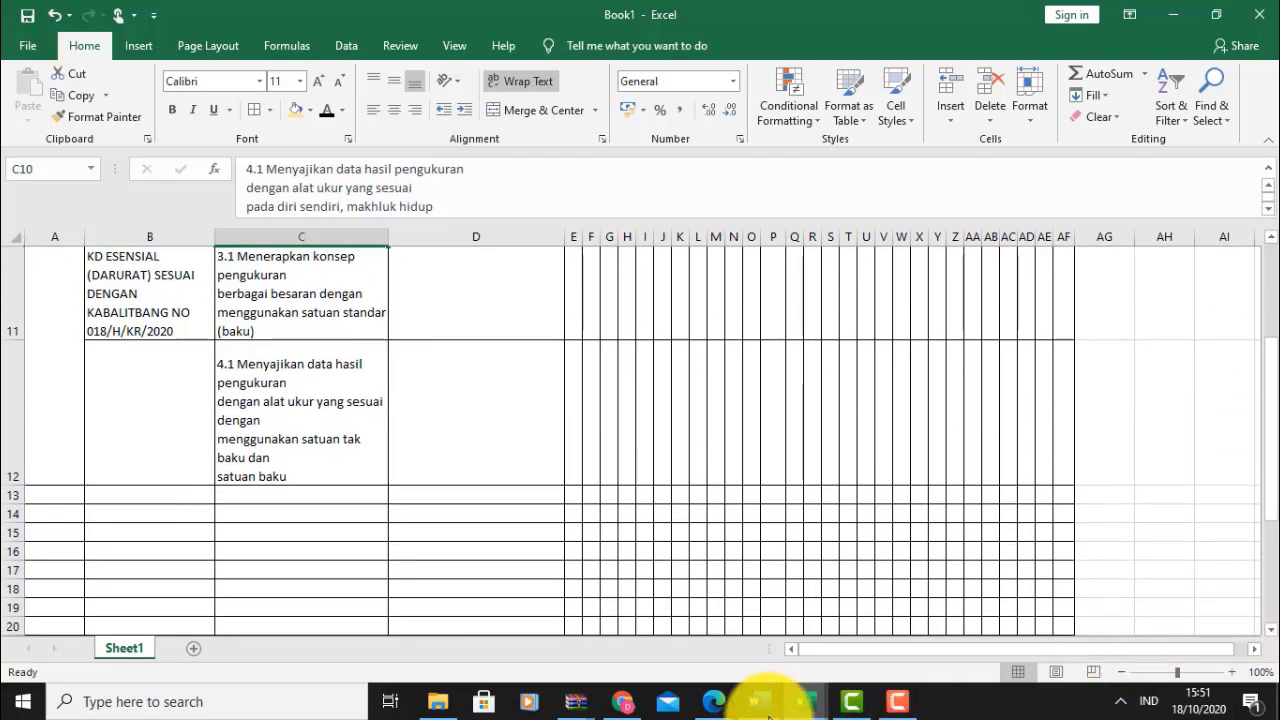
pyautogui.click(714, 698)
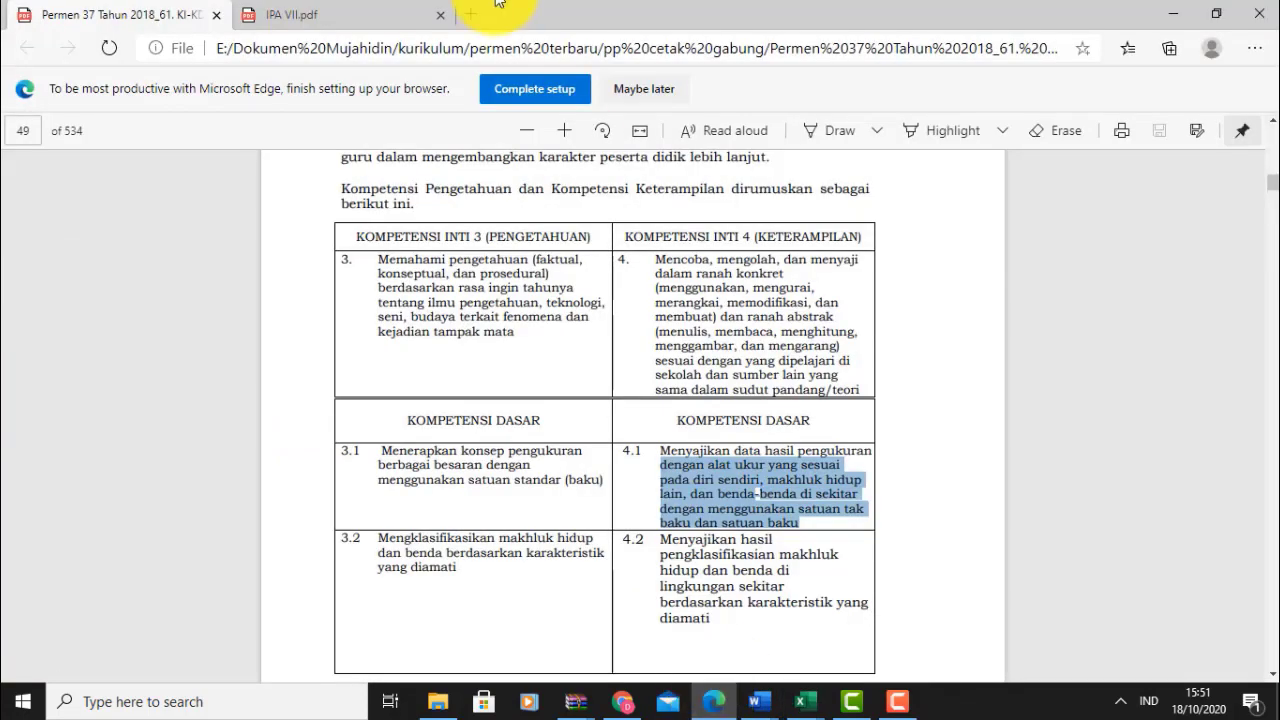
pyautogui.click(357, 16)
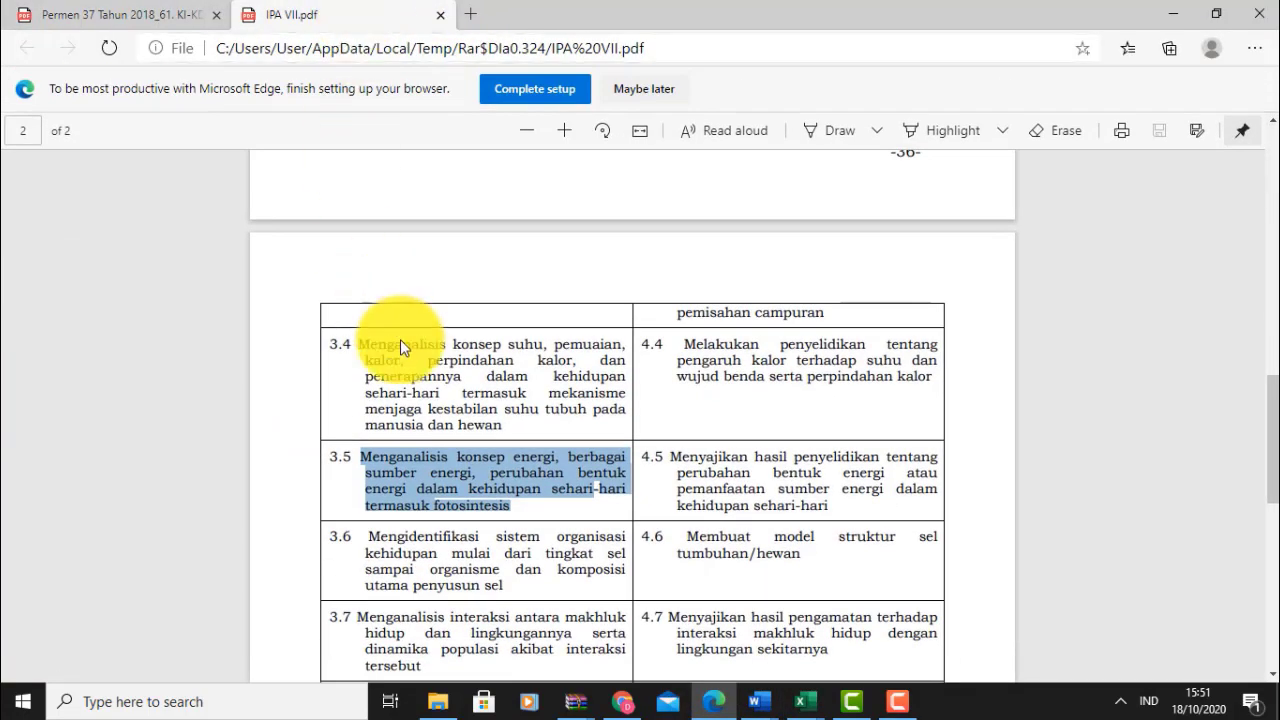
pyautogui.scroll(1, 1274, 427)
pyautogui.moveTo(1274, 427); pyautogui.dragTo(1274, 330)
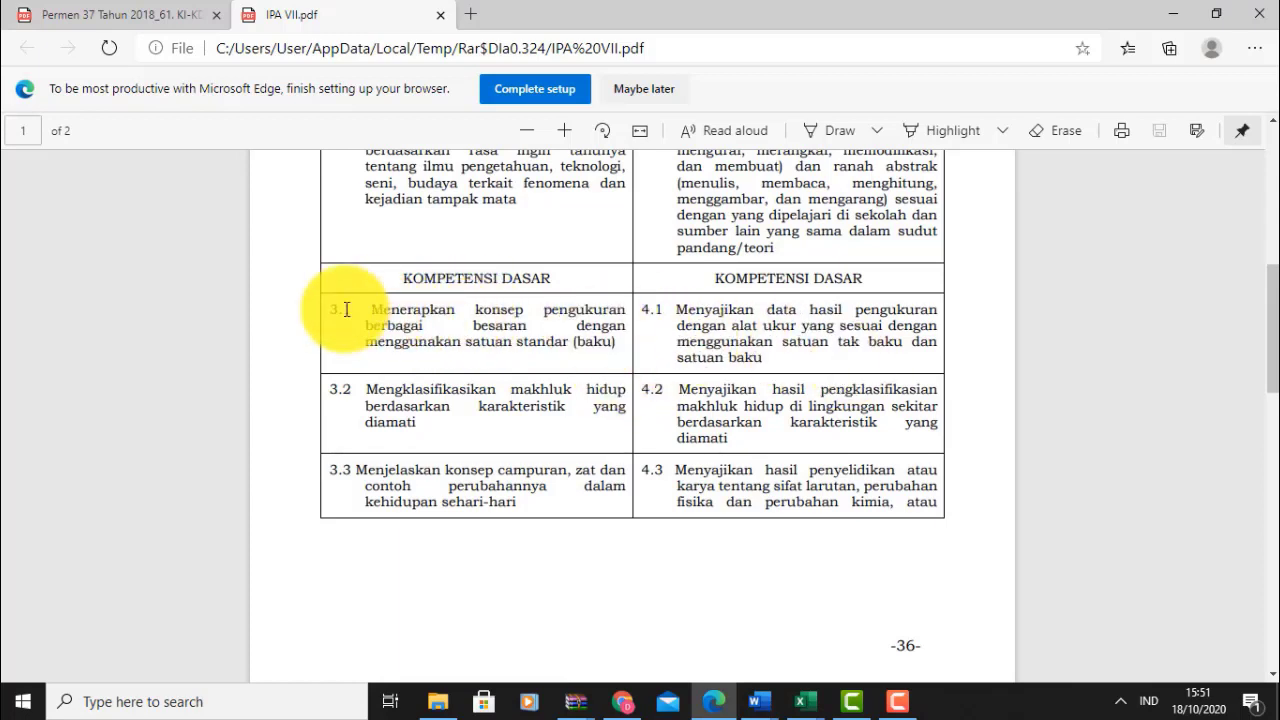
# Select competency 3.1 in IPA VII.pdf and compare it with cell C11 of Book1 in Excel
pyautogui.moveTo(334, 310); pyautogui.dragTo(615, 341)
pyautogui.click(812, 692)
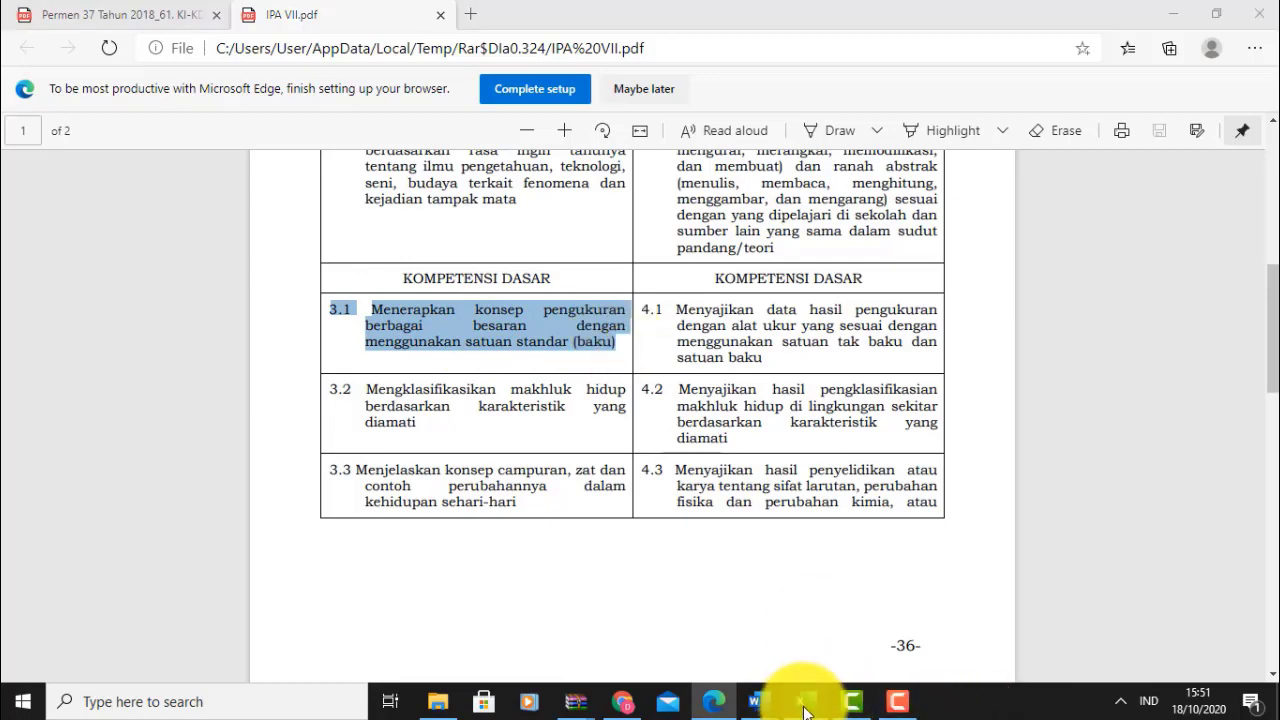
pyautogui.click(1111, 632)
pyautogui.click(286, 320)
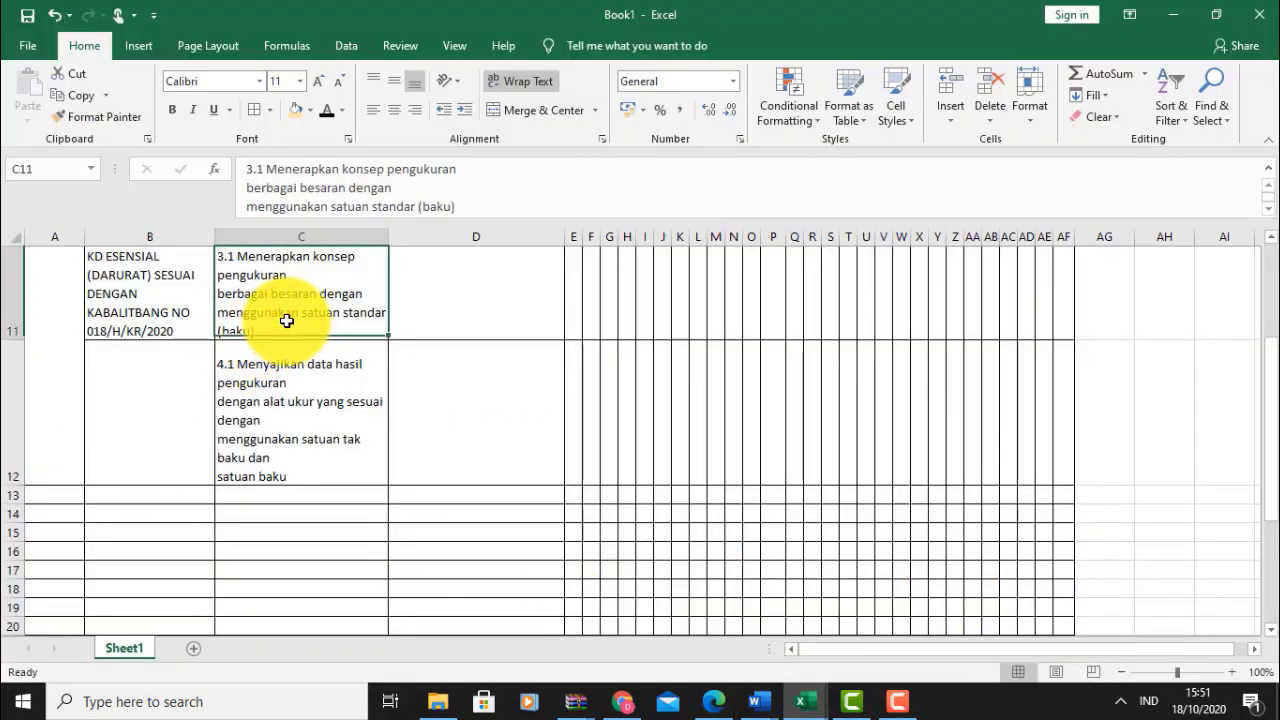
# Select the competency 4.1 text in IPA VII.pdf in Edge and compare it with cell C12 of Book1 in Excel
pyautogui.click(710, 700)
pyautogui.click(644, 312)
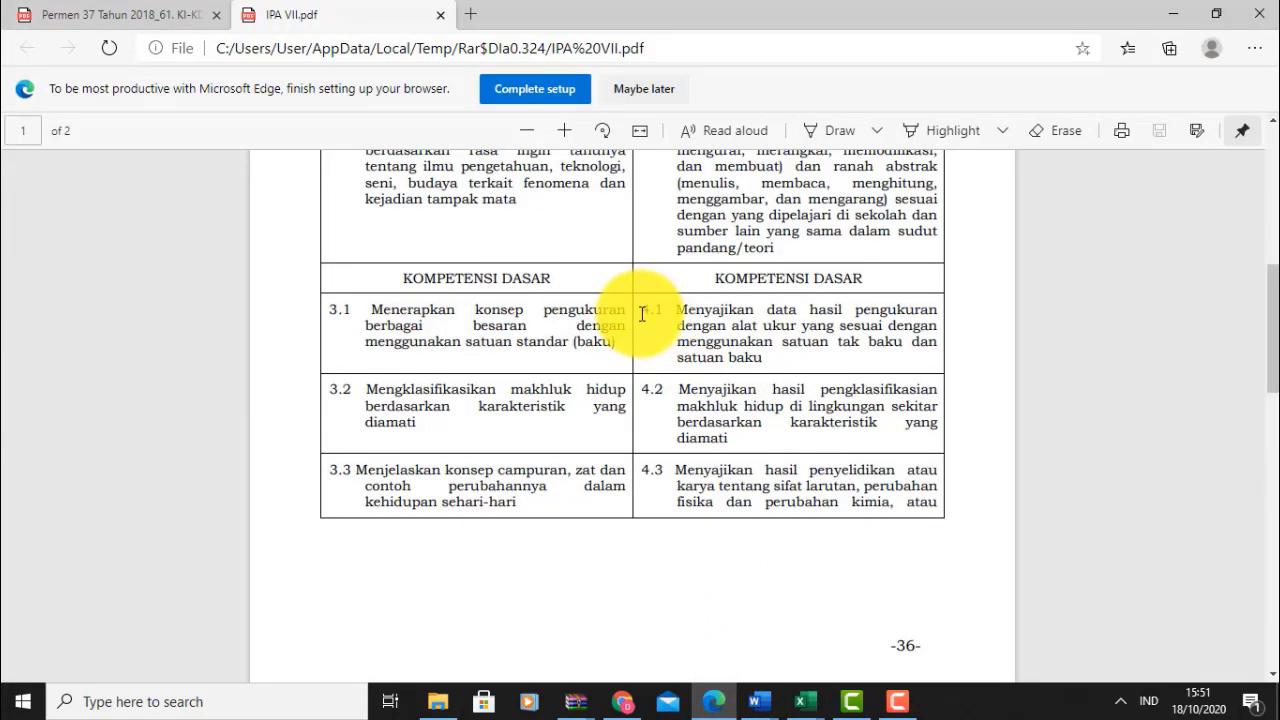
pyautogui.moveTo(643, 314); pyautogui.dragTo(775, 365)
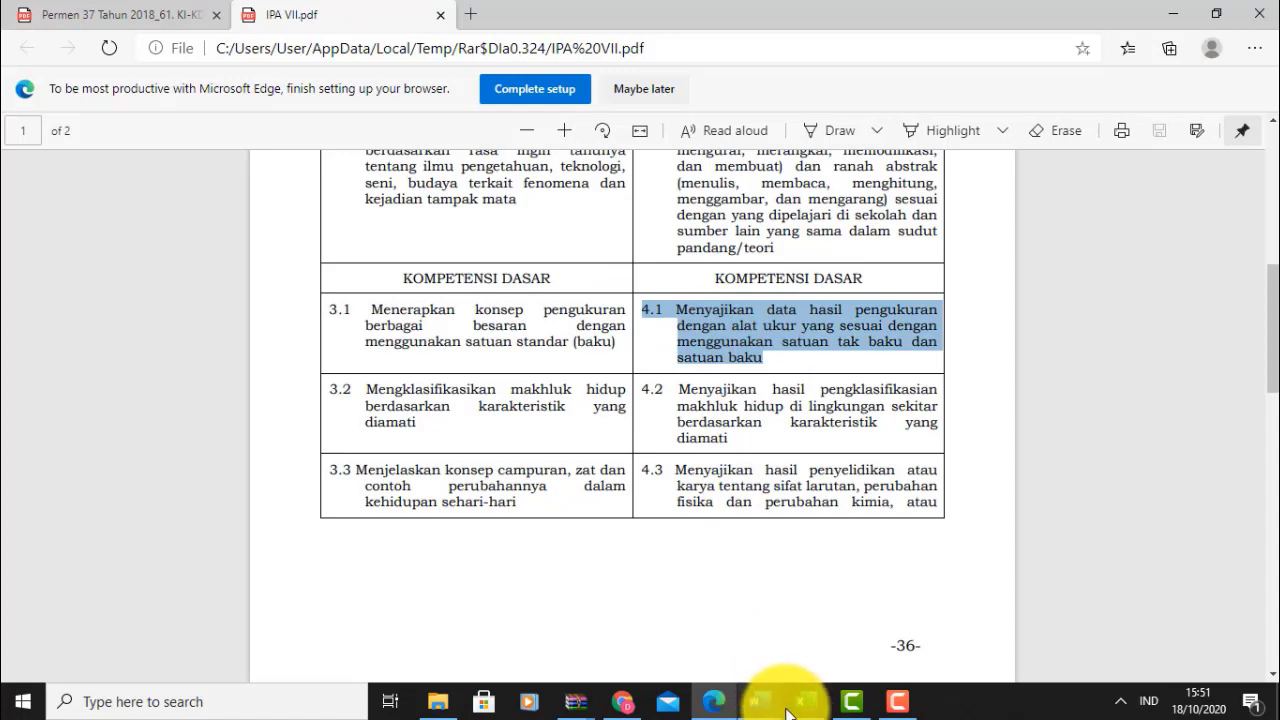
pyautogui.moveTo(818, 697)
pyautogui.click(1156, 652)
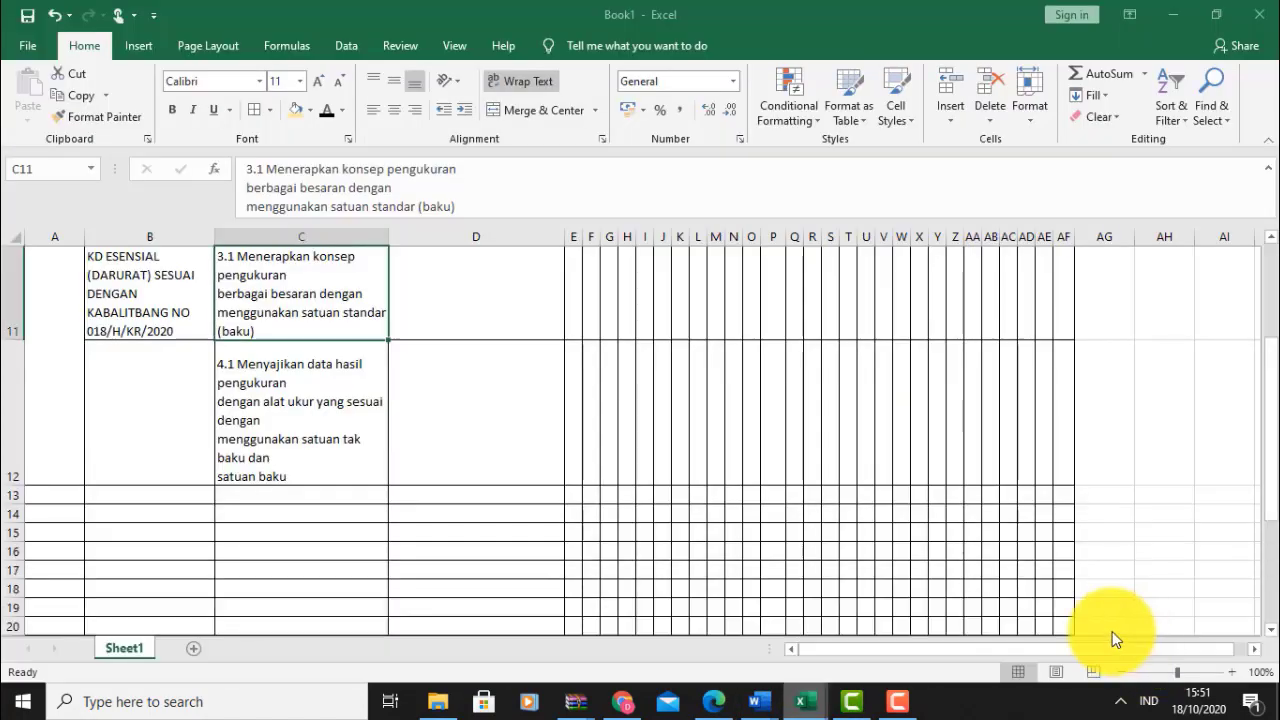
pyautogui.click(240, 391)
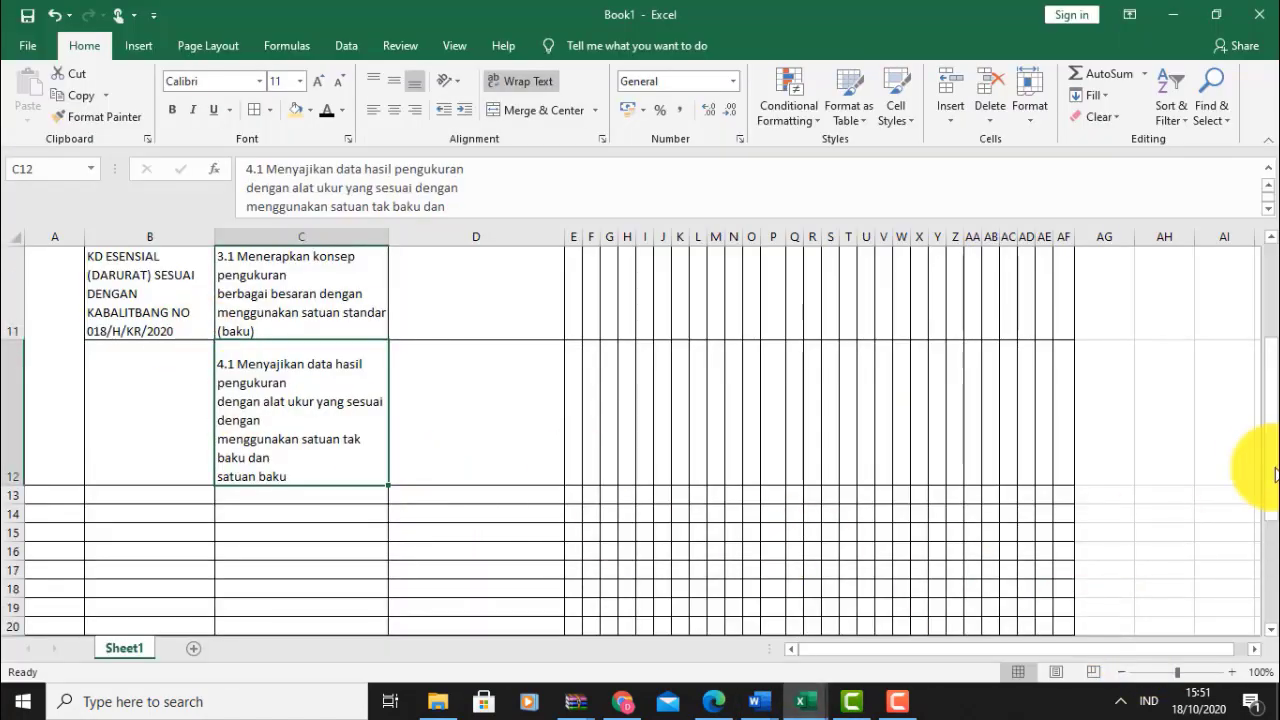
# Examine the KD Yang Digunakan entries in D9 and D10 against the KD Prasyarat and KD Esensial descriptions
pyautogui.moveTo(1270, 480); pyautogui.dragTo(1275, 437)
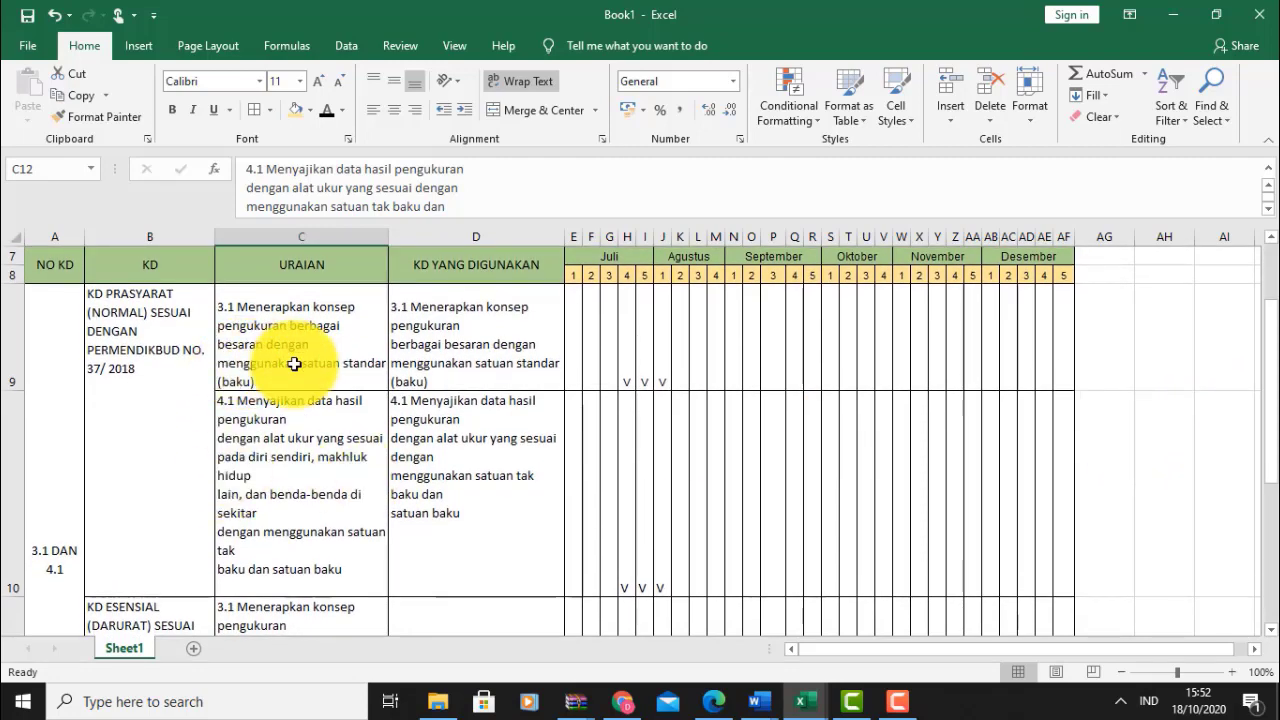
pyautogui.click(152, 621)
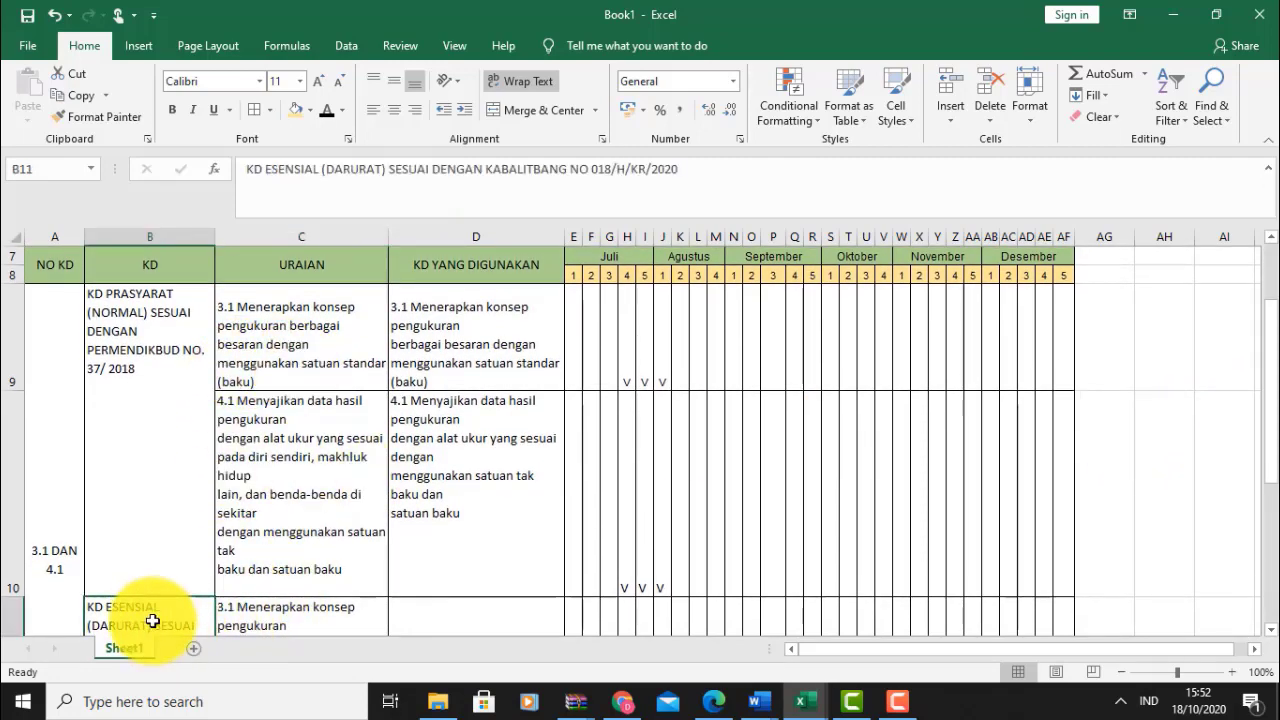
pyautogui.click(462, 540)
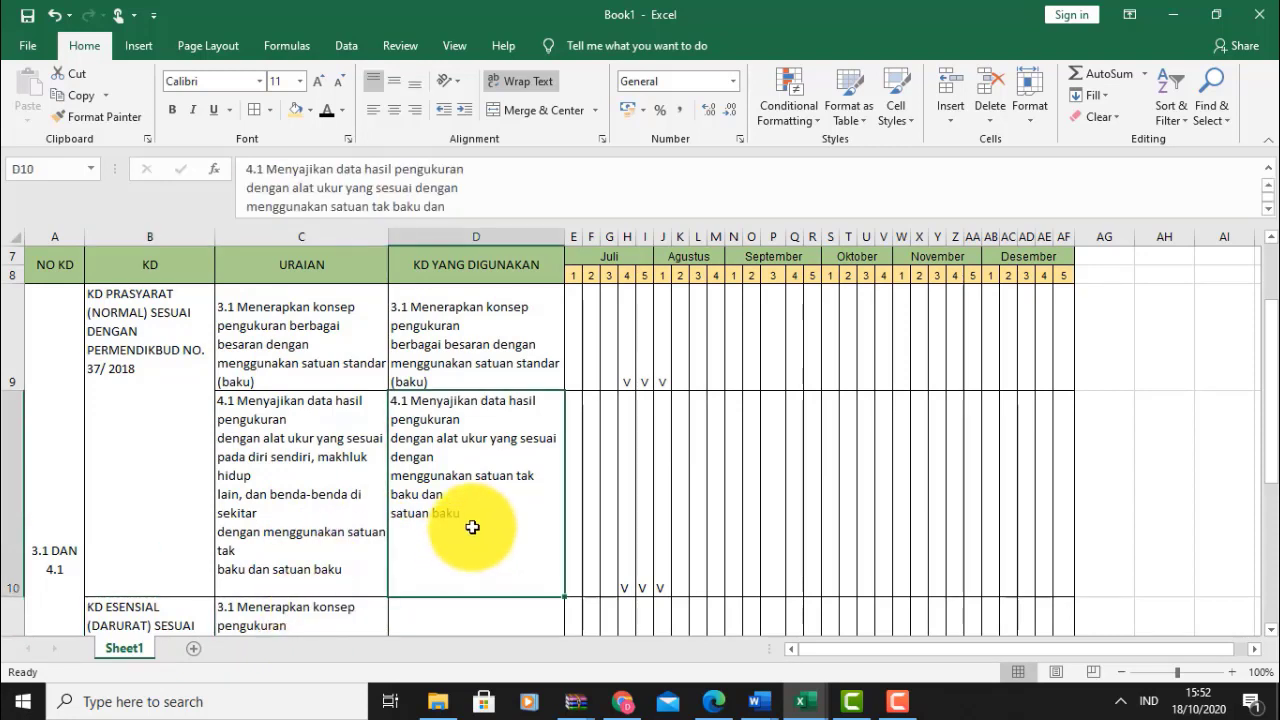
pyautogui.click(500, 352)
pyautogui.click(465, 414)
pyautogui.click(468, 345)
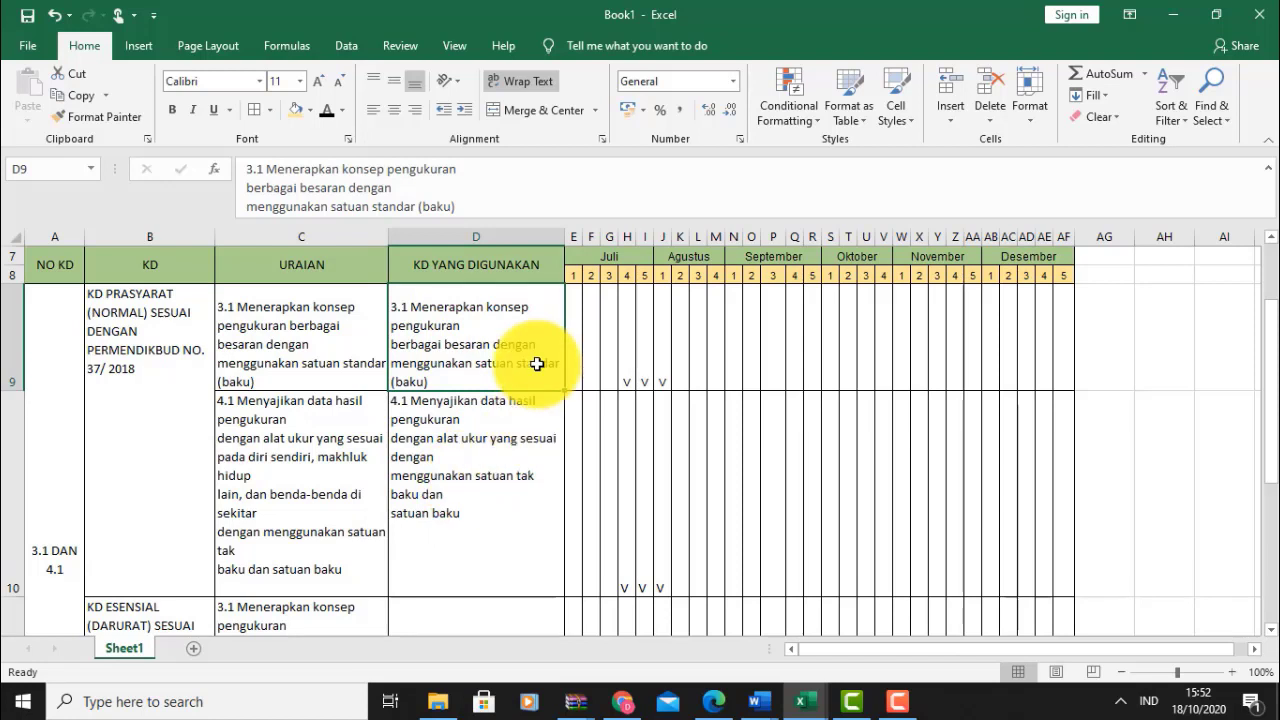
pyautogui.click(459, 488)
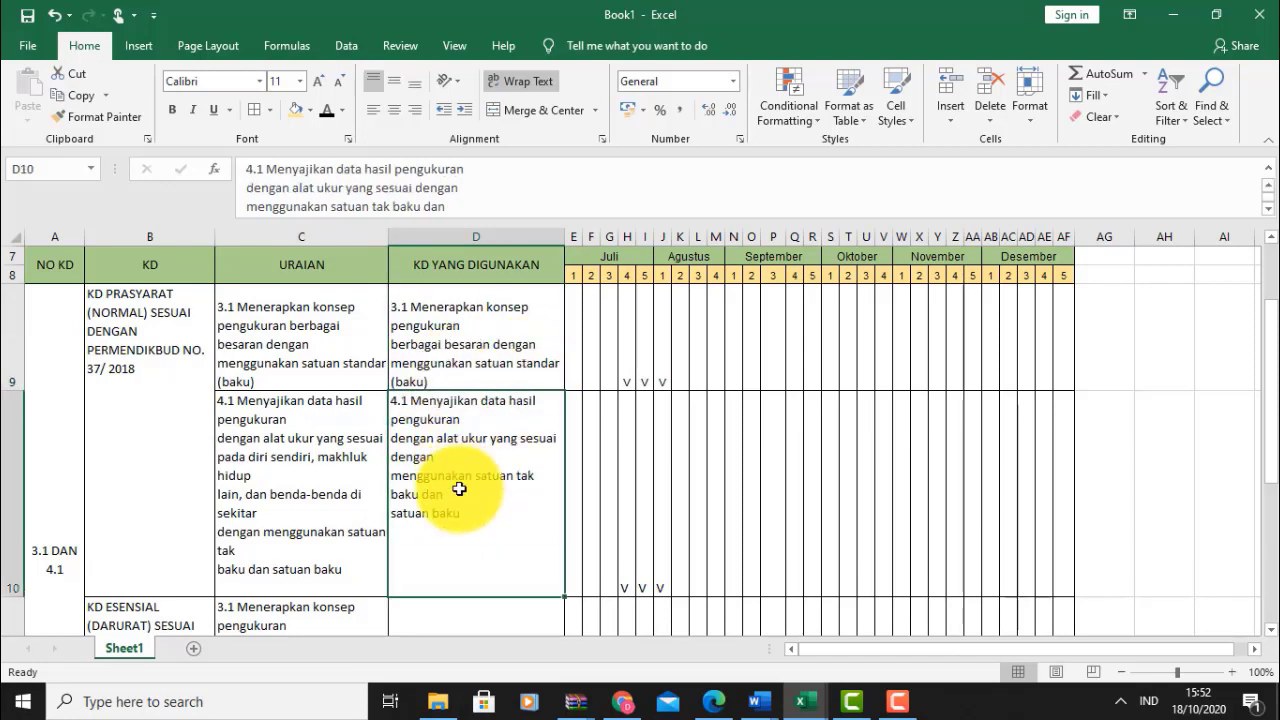
pyautogui.click(500, 368)
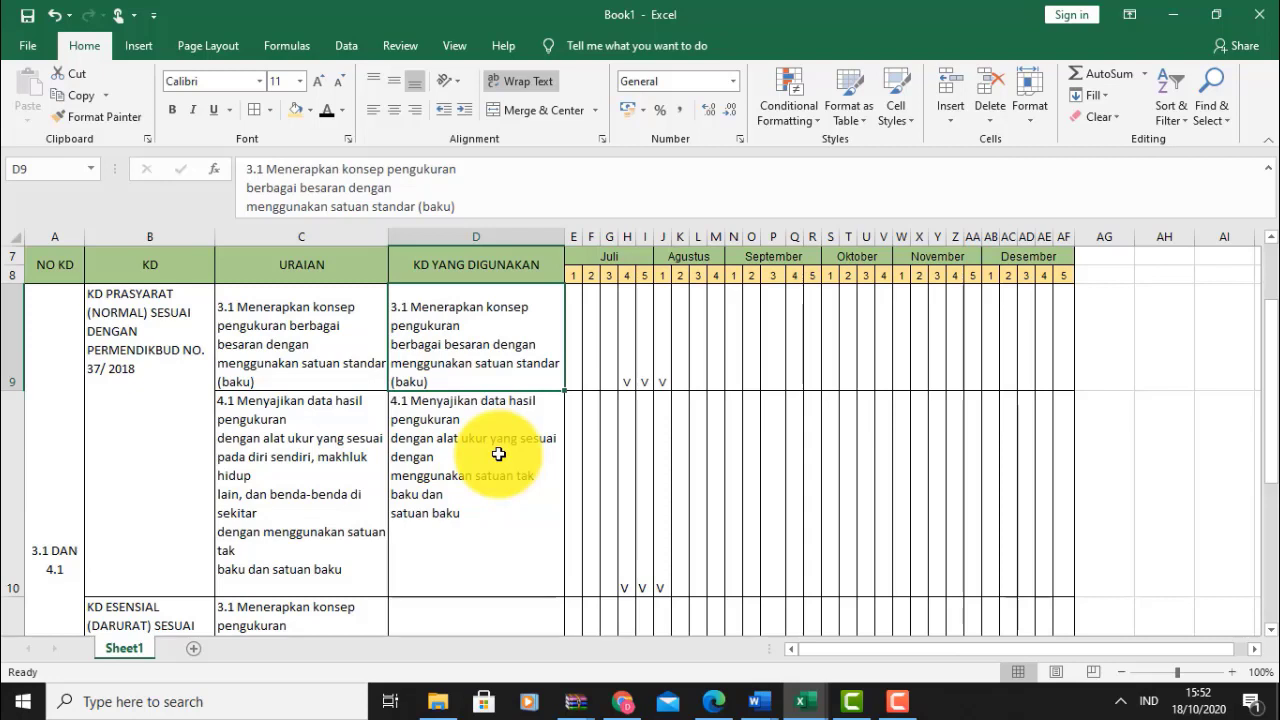
pyautogui.click(472, 500)
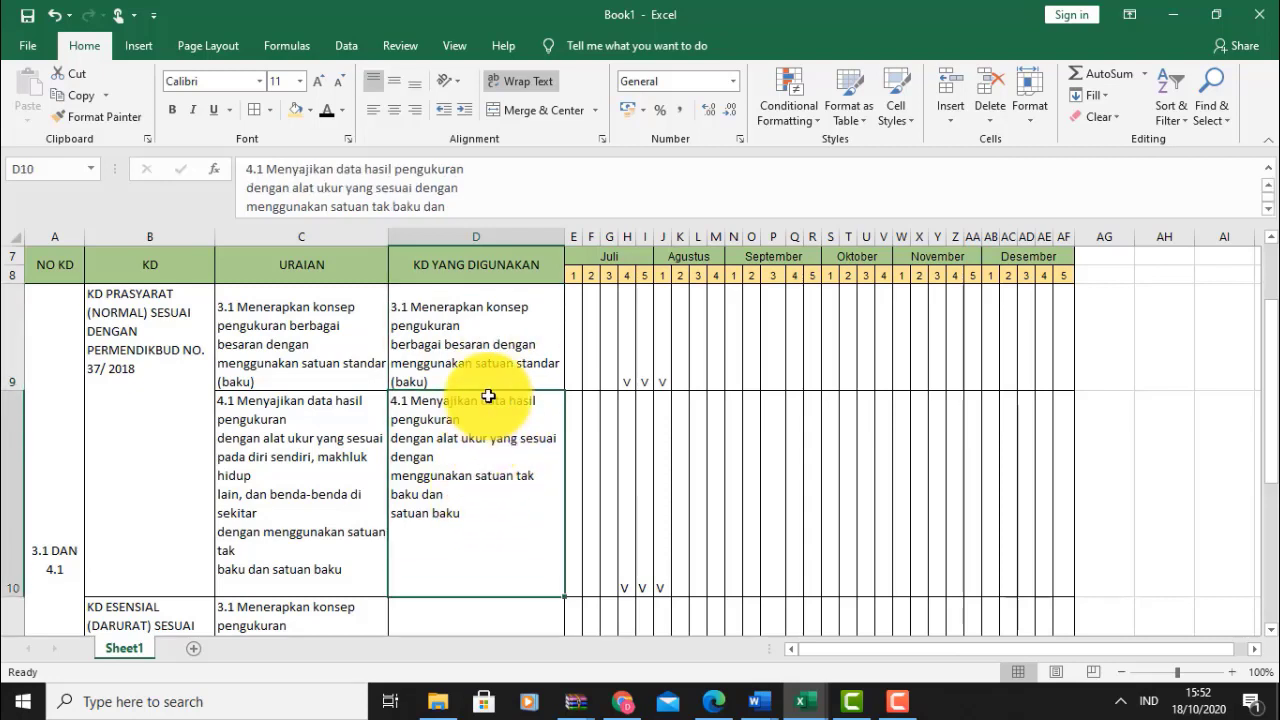
pyautogui.click(488, 378)
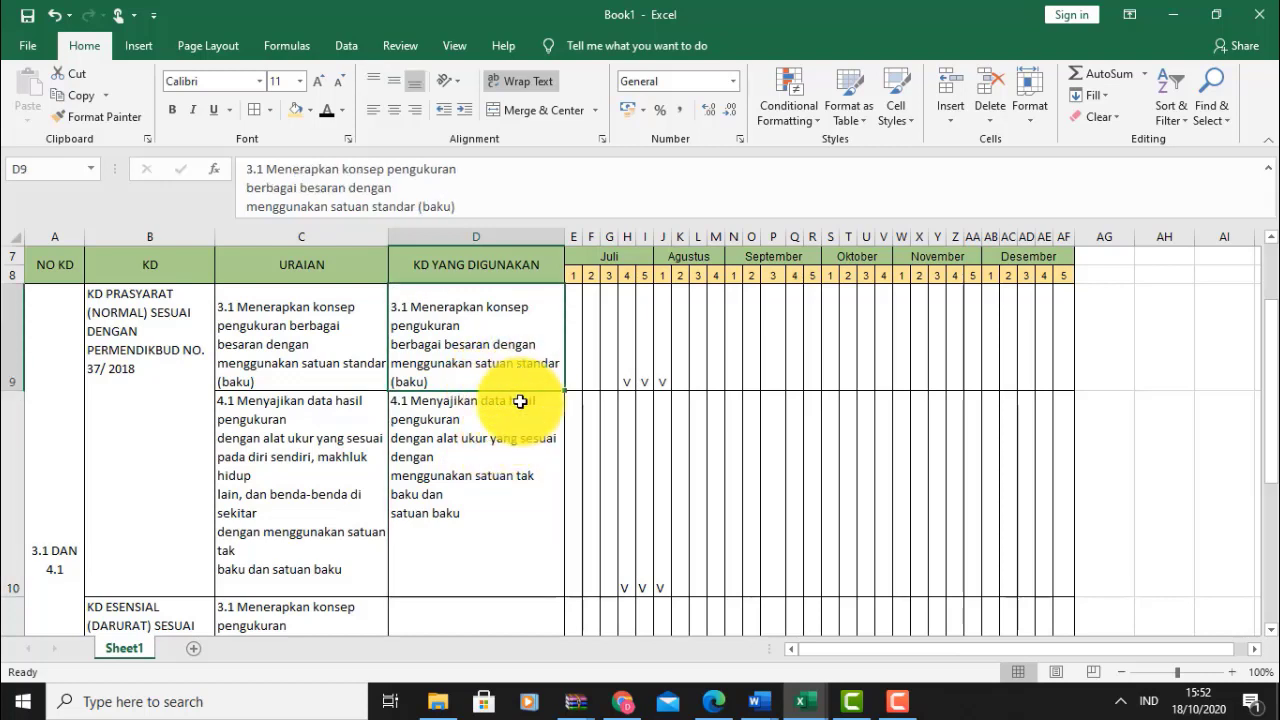
pyautogui.click(509, 441)
pyautogui.click(500, 364)
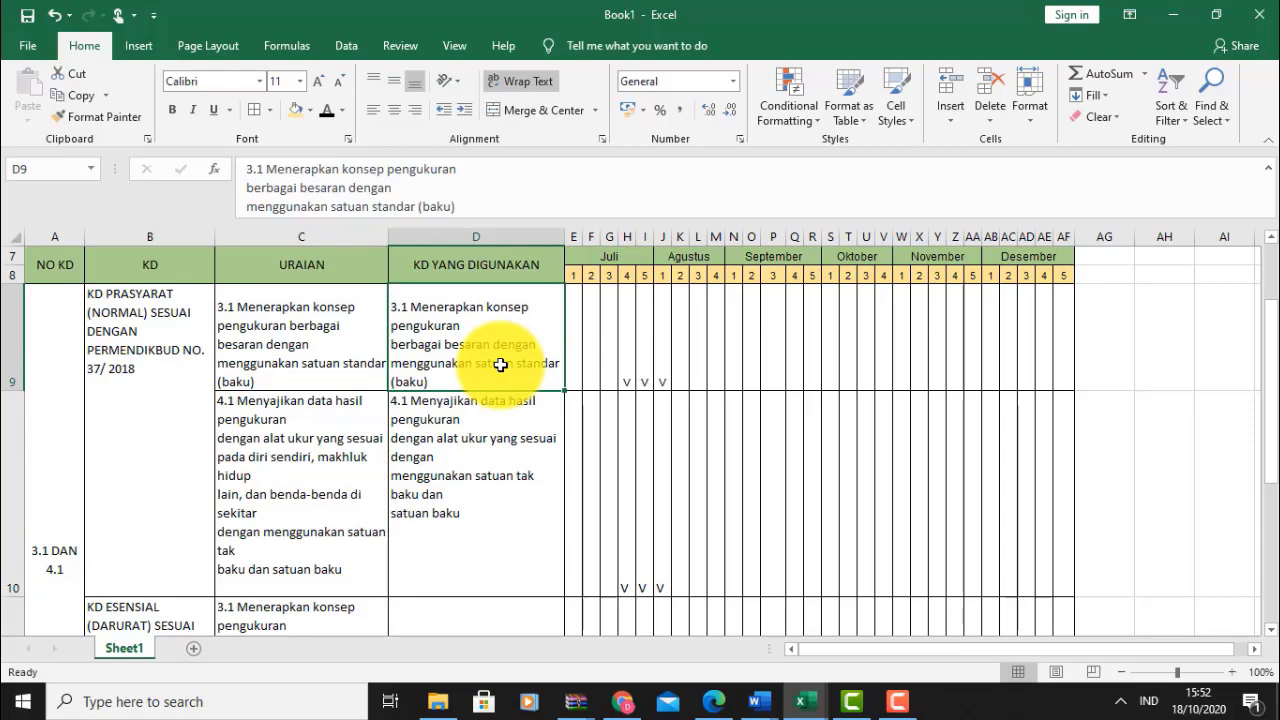
# Review the prasyarat and esensial rows, and check the week marks for competency 3.1 in the Juli and Agustus columns of row 9
pyautogui.moveTo(1268, 428); pyautogui.dragTo(1264, 452)
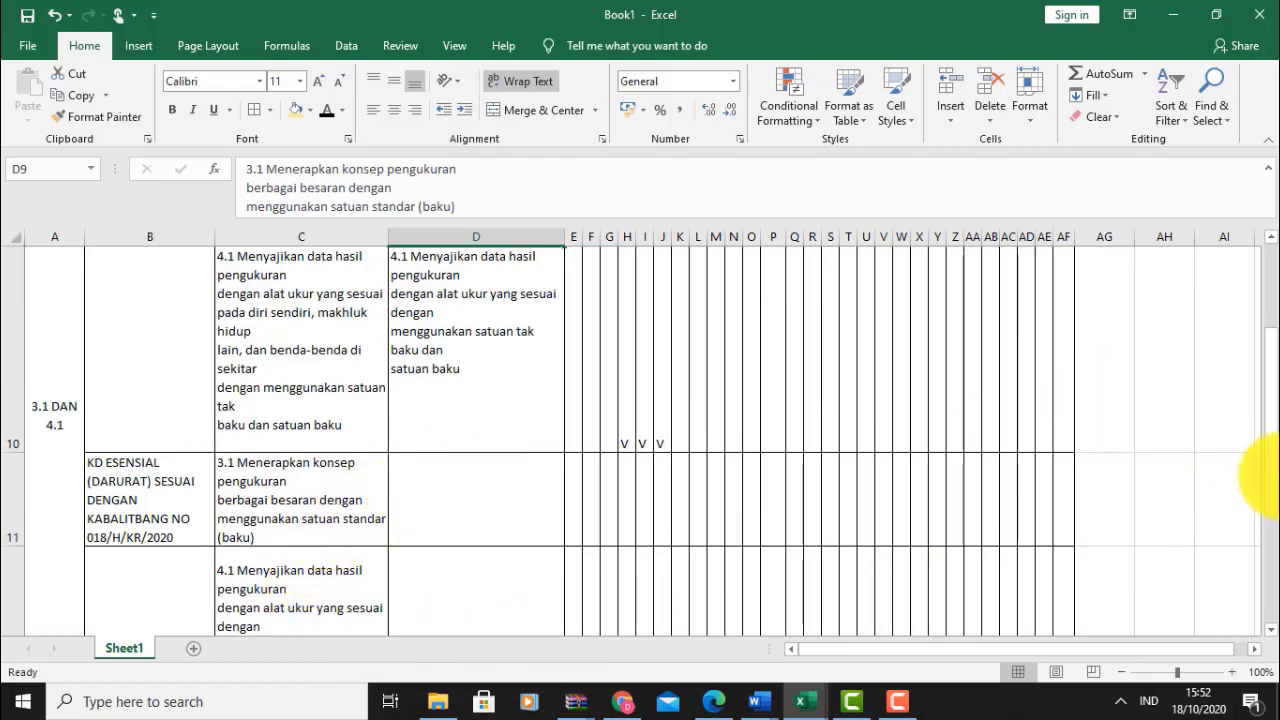
pyautogui.moveTo(1266, 496); pyautogui.dragTo(1264, 485)
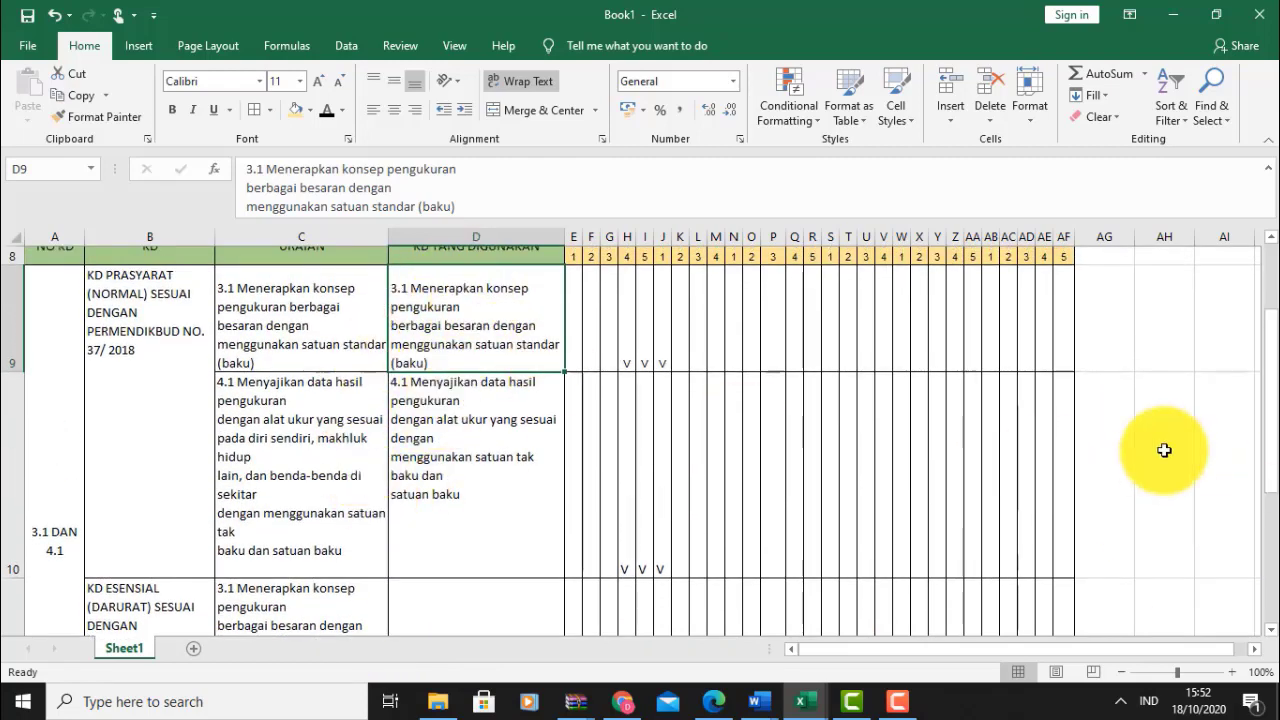
pyautogui.moveTo(1270, 398); pyautogui.dragTo(1262, 388)
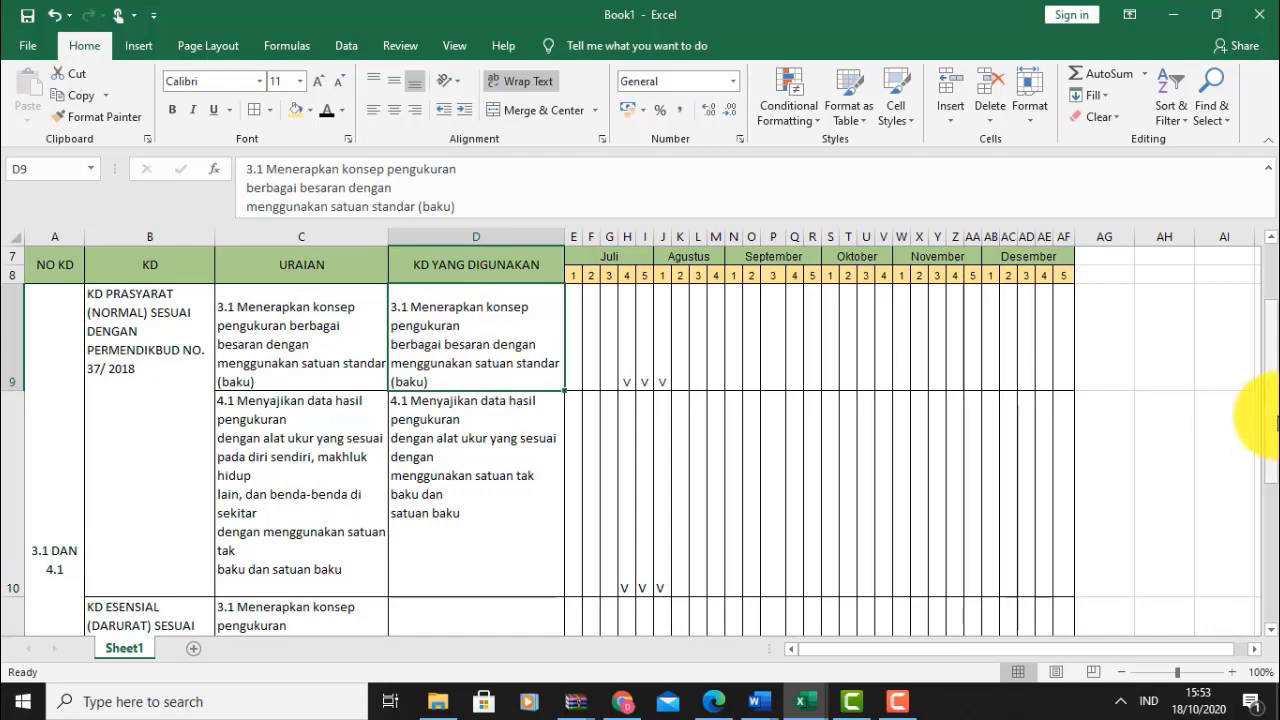
pyautogui.moveTo(1275, 420); pyautogui.dragTo(1273, 410)
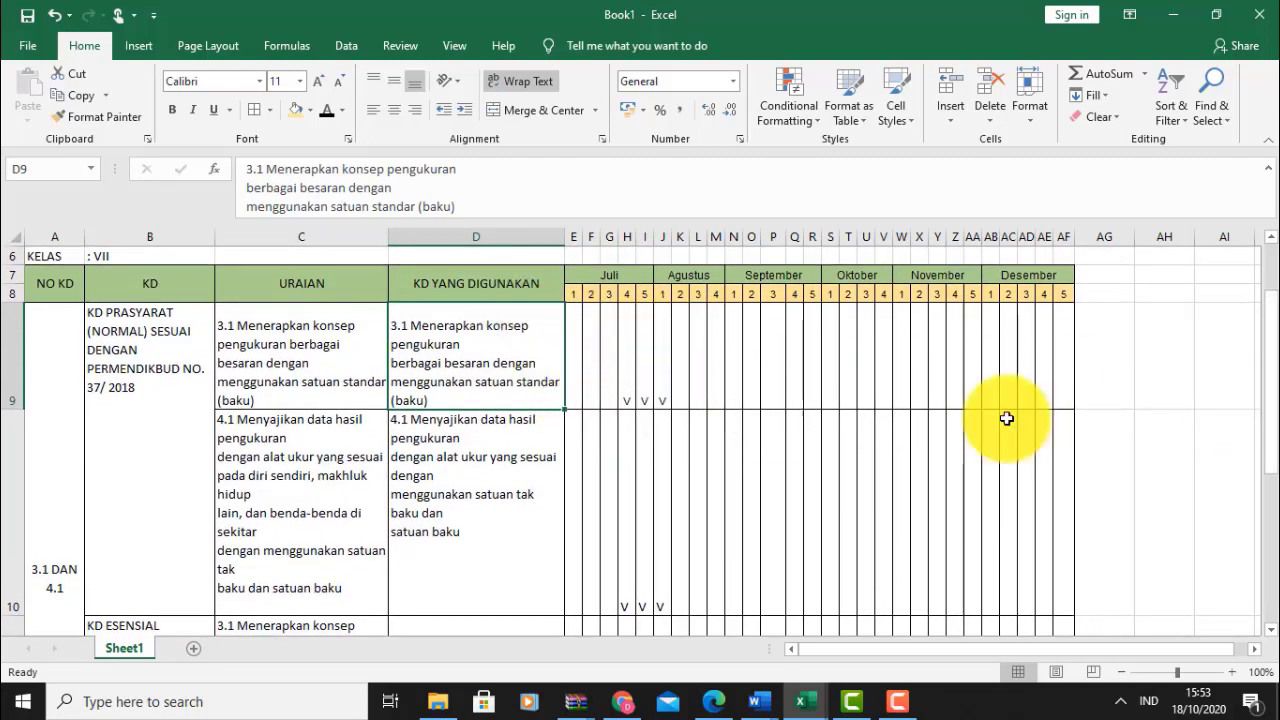
pyautogui.click(626, 407)
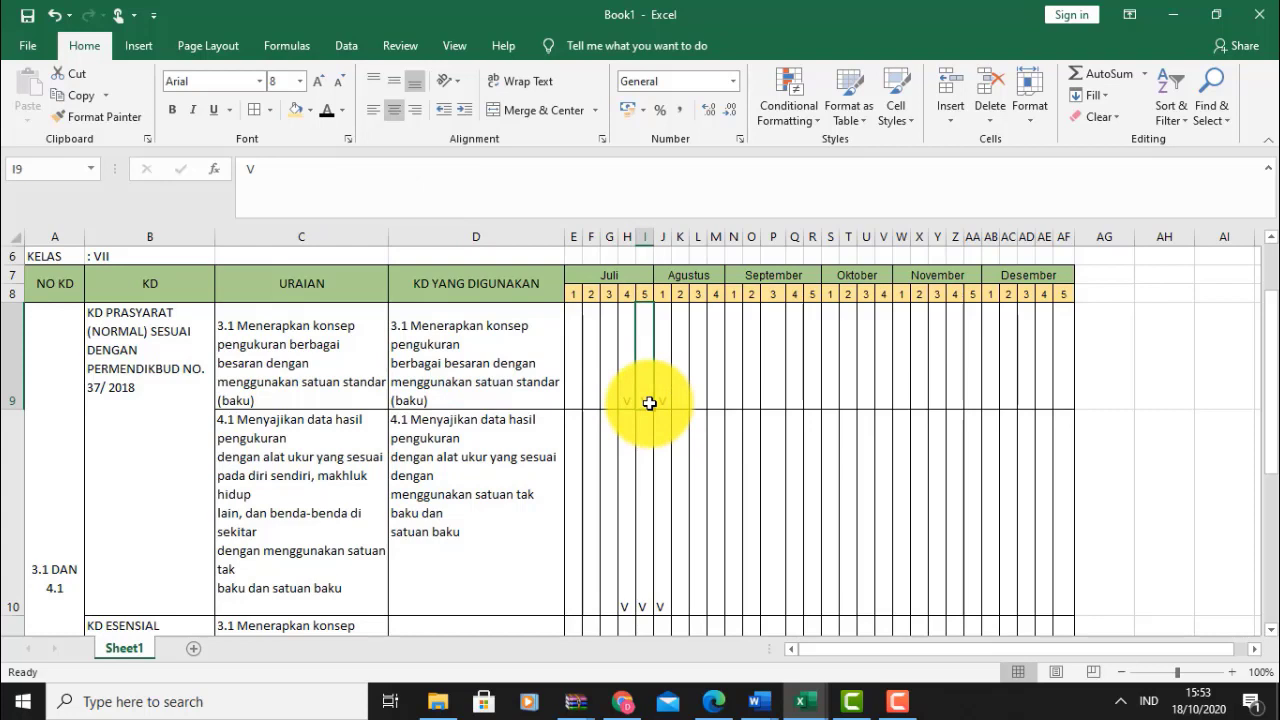
pyautogui.click(664, 400)
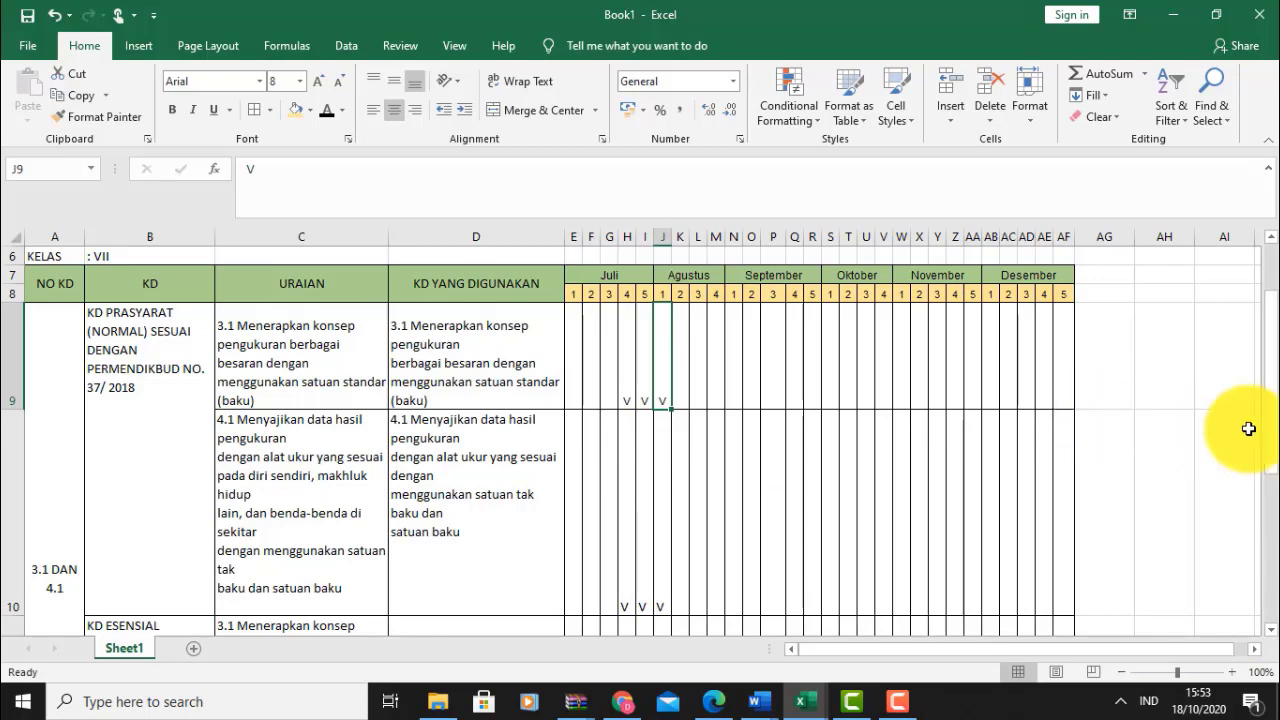
# Enter "3.2 DAN 4.2" in cell A13 below the 3.1 DAN 4.1 block
pyautogui.moveTo(1272, 447); pyautogui.dragTo(1272, 488)
pyautogui.scroll(-1, 1223, 471)
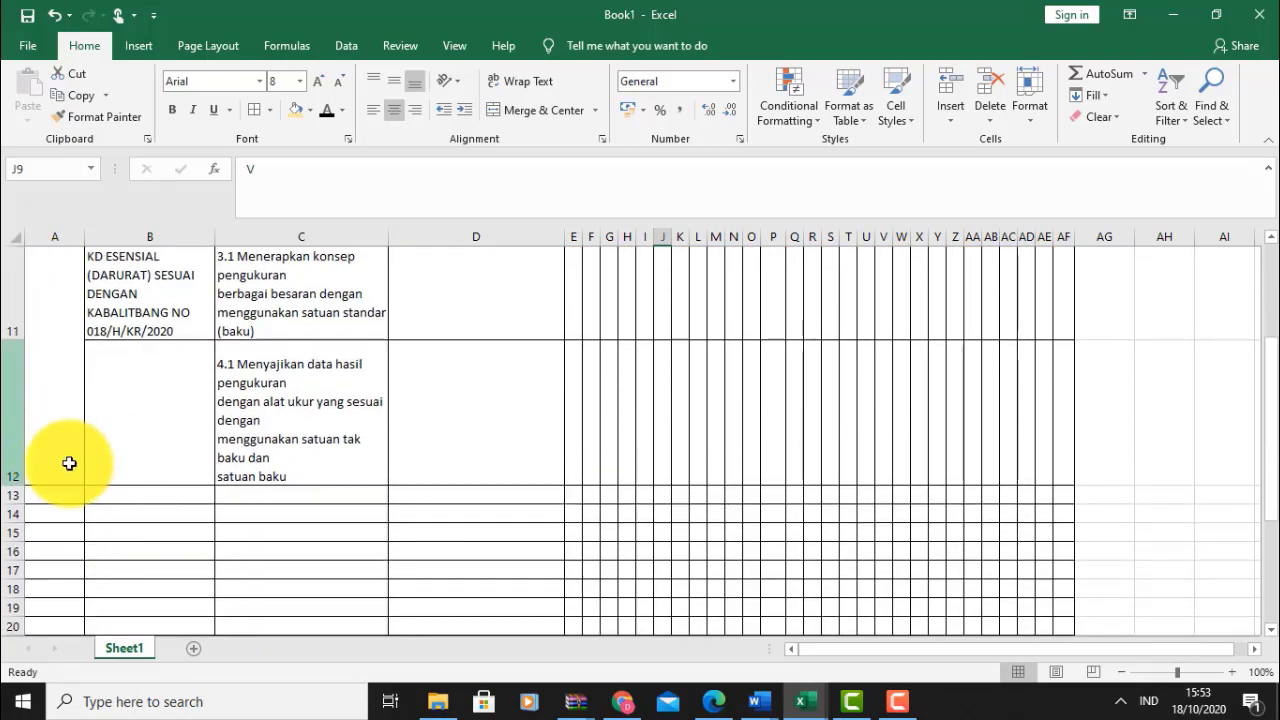
pyautogui.click(67, 500)
pyautogui.write('3')
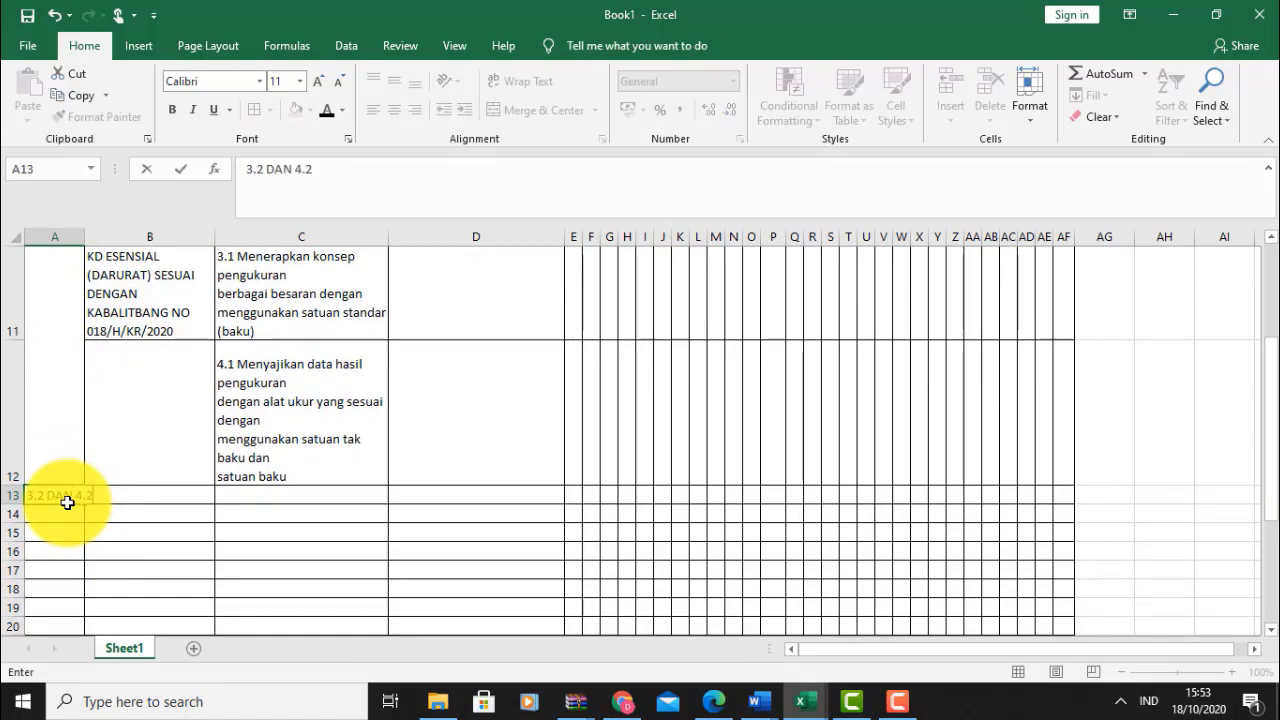
pyautogui.write('.2 DAN 4.2')
pyautogui.press('Return')
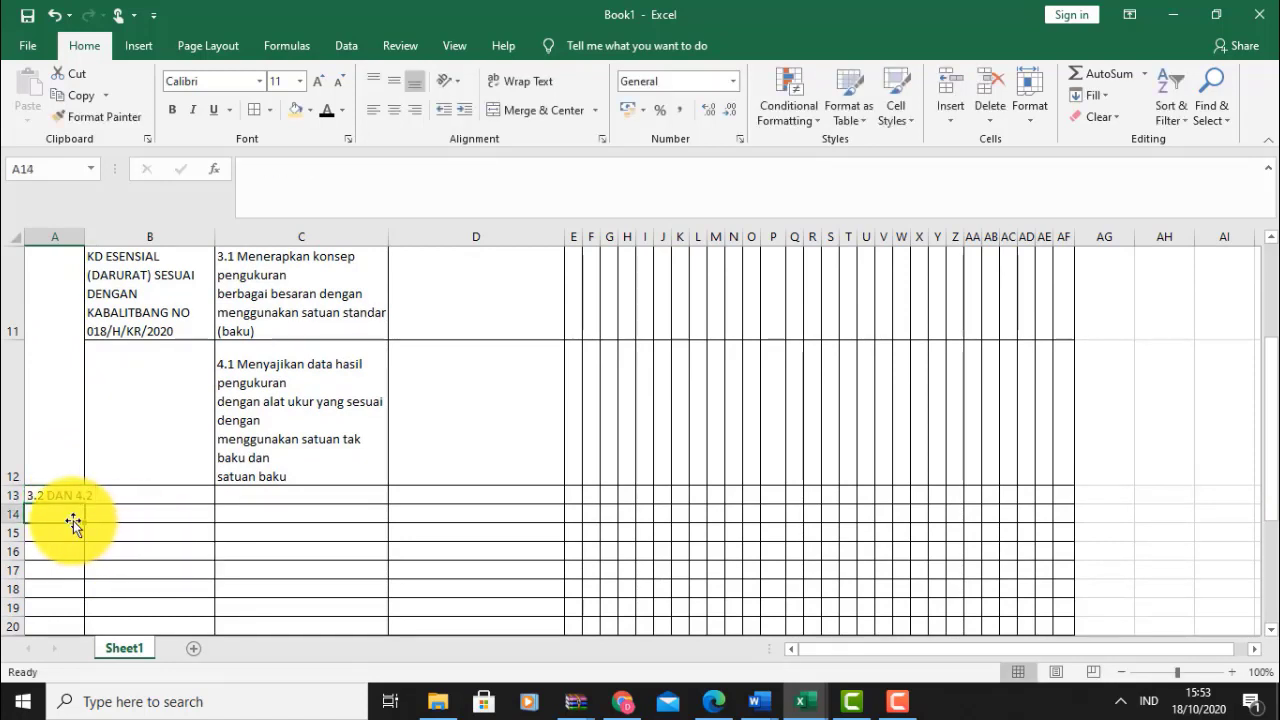
pyautogui.click(56, 478)
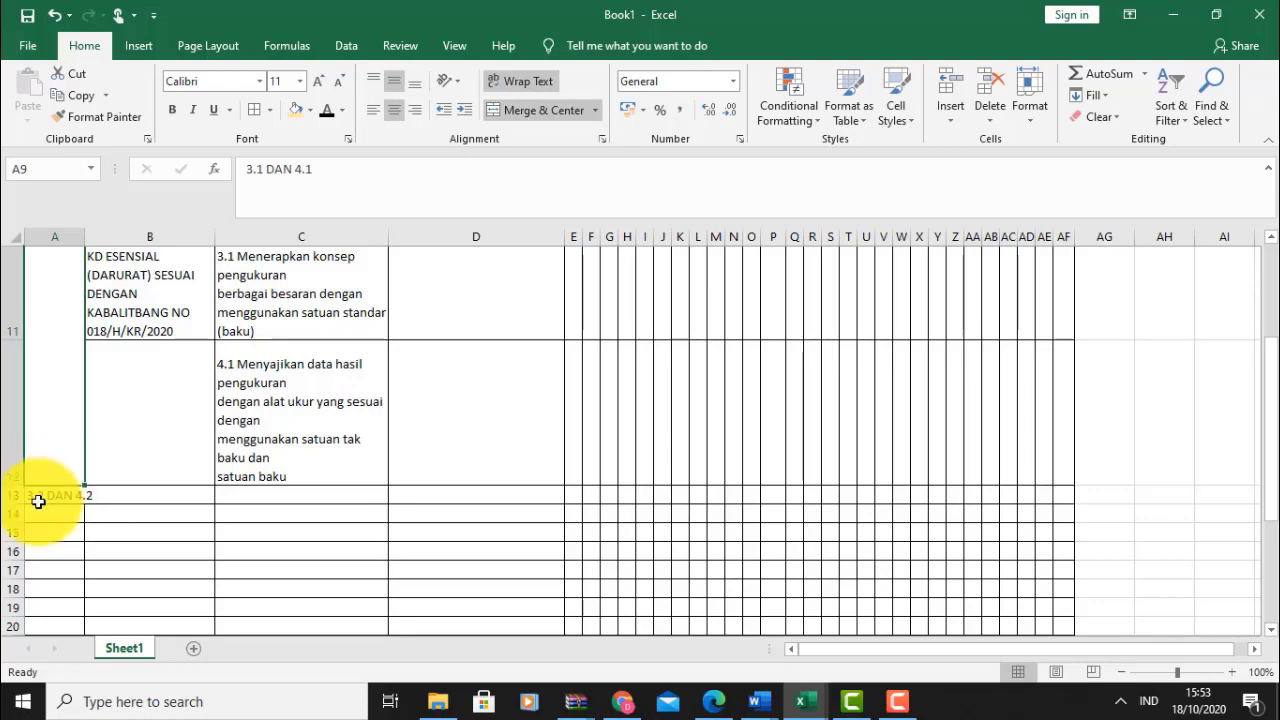
# Switch to Edge and compare competencies 3.2 and 4.2 in Permen 37 Tahun 2018 and IPA VII.pdf, selecting their text in the latter
pyautogui.click(718, 703)
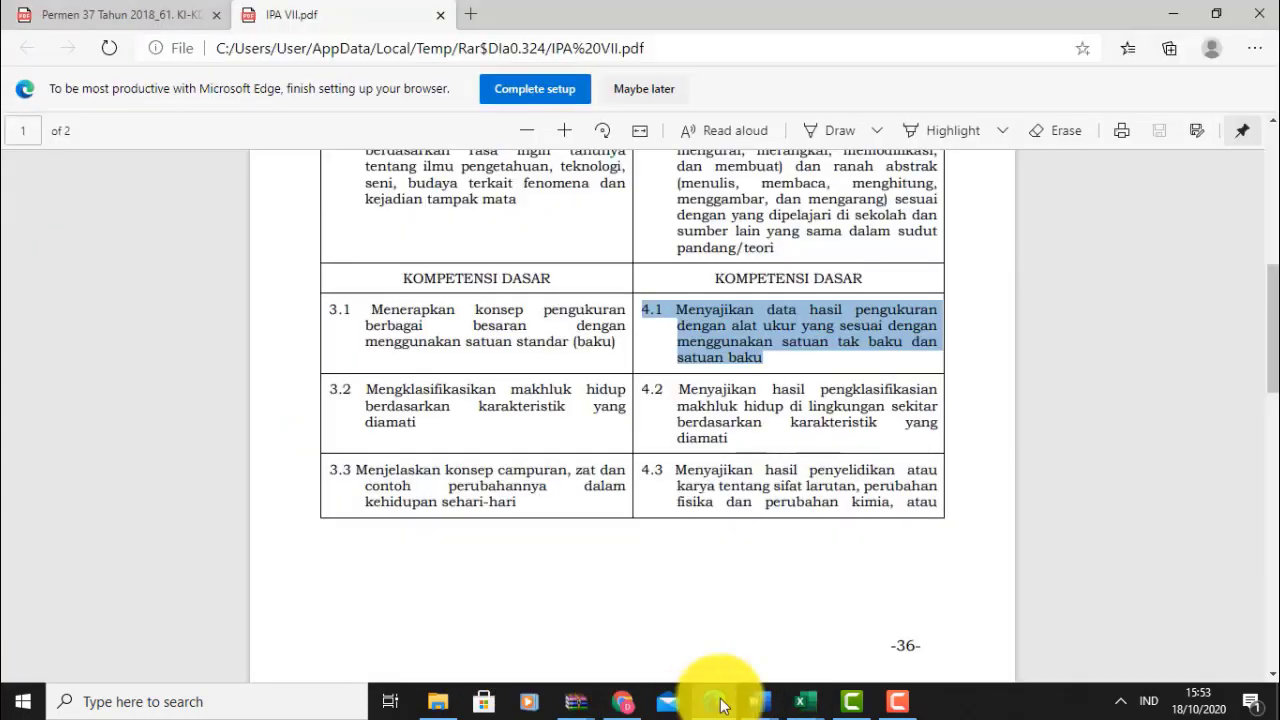
pyautogui.click(98, 24)
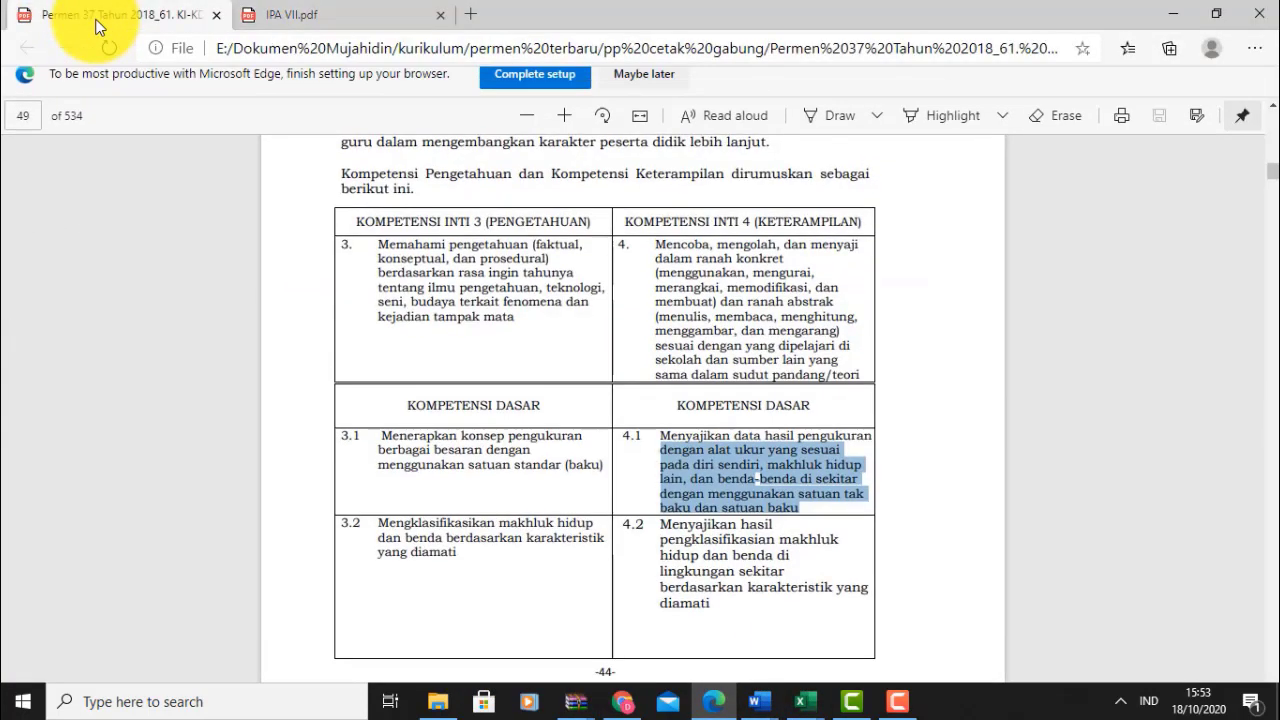
pyautogui.click(441, 484)
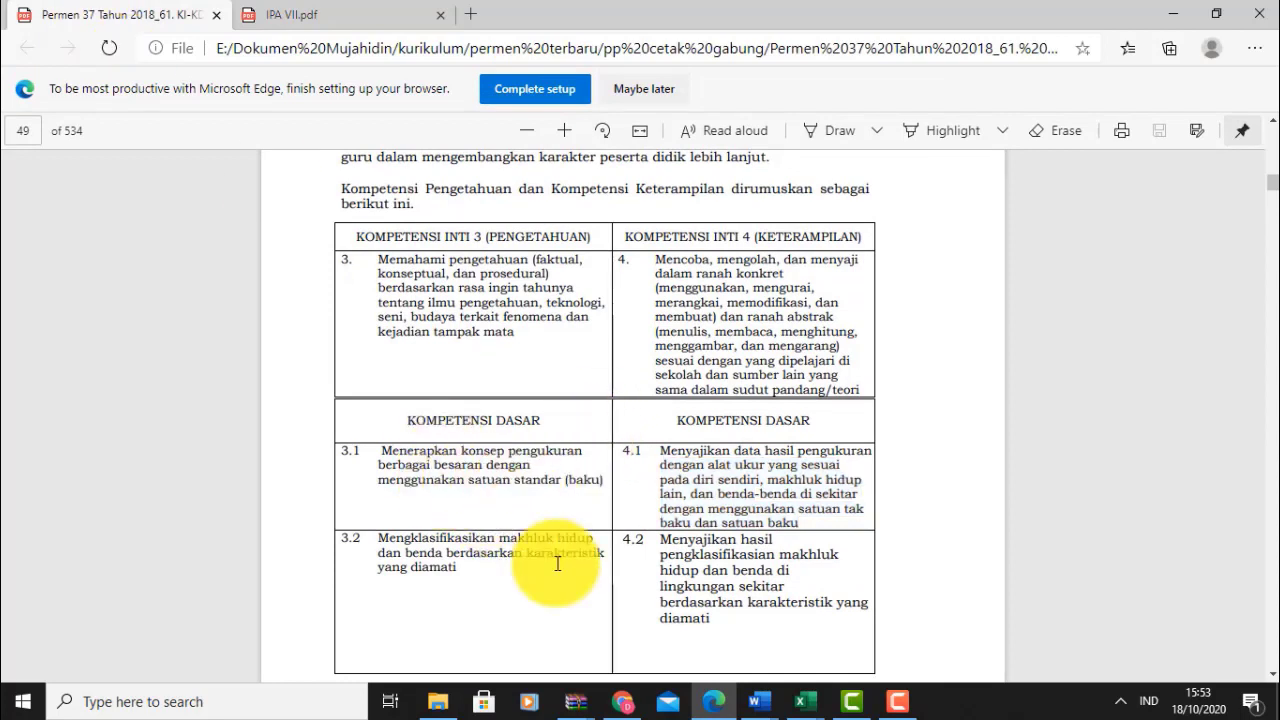
pyautogui.click(354, 10)
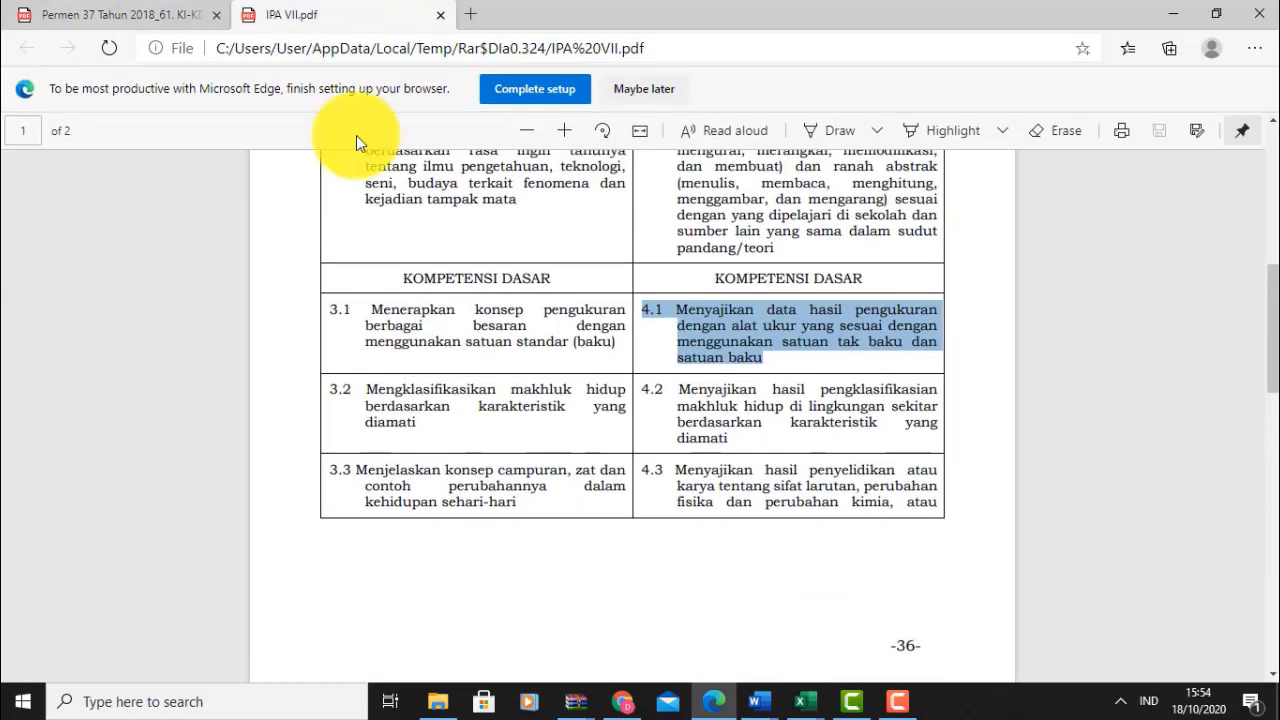
pyautogui.click(458, 427)
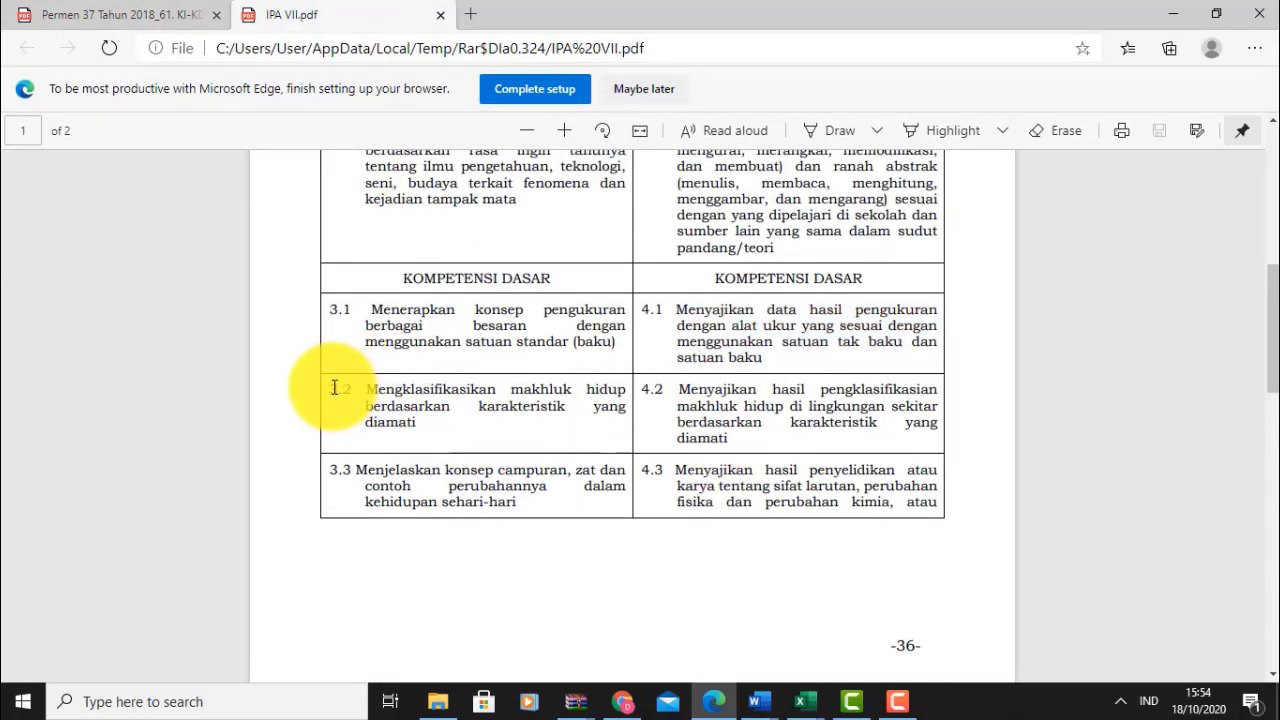
pyautogui.moveTo(336, 387); pyautogui.dragTo(793, 440)
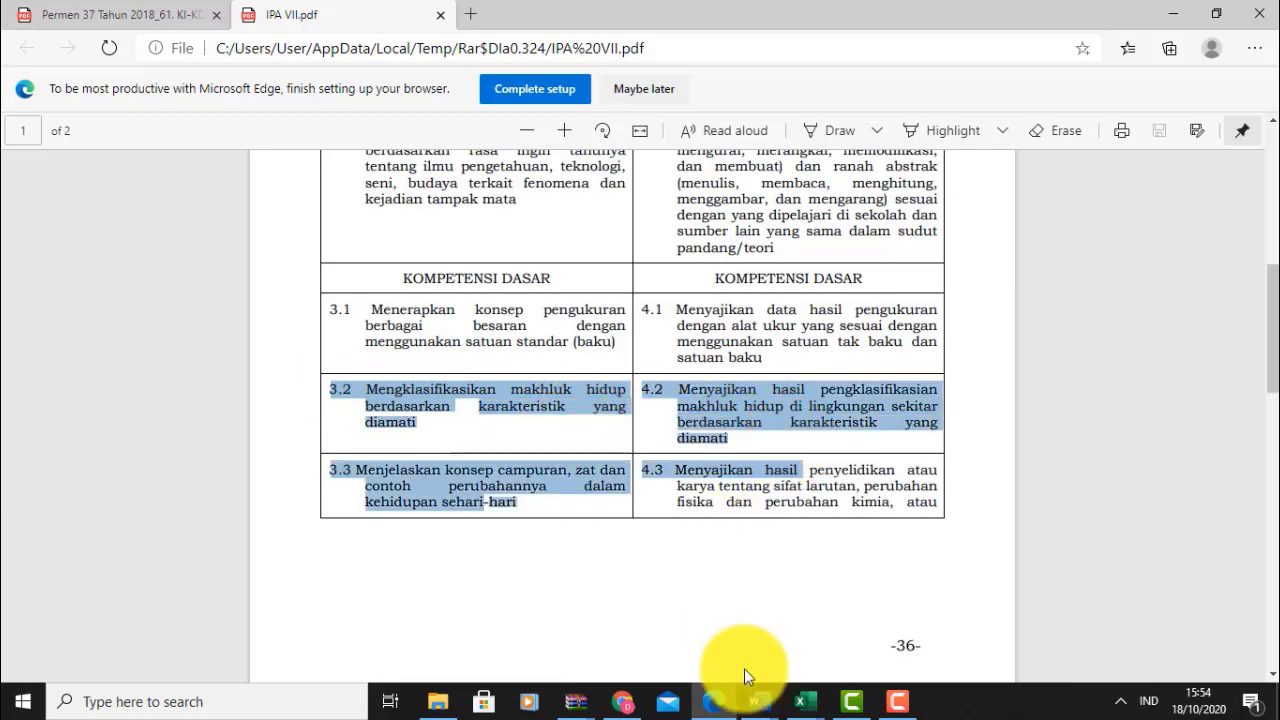
# Return to Book1 in Excel and review the mapping table up to its title rows
pyautogui.click(800, 701)
pyautogui.click(1148, 629)
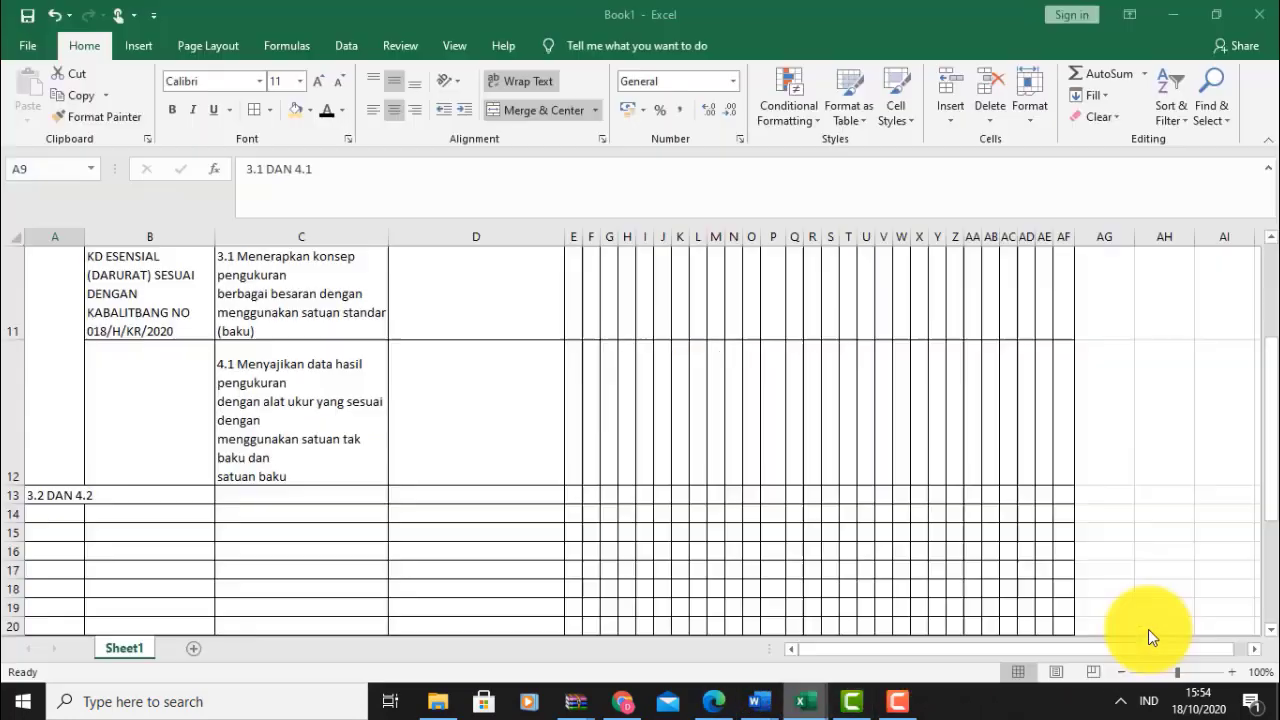
pyautogui.scroll(2, 651, 410)
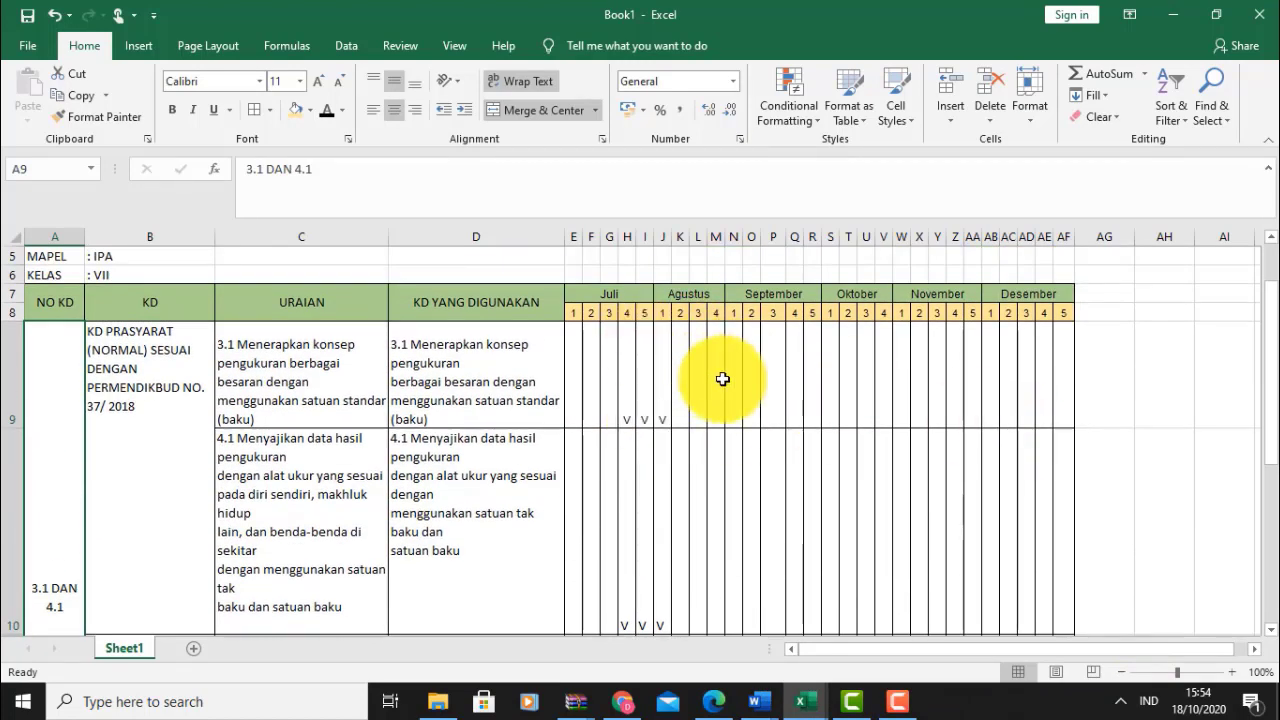
pyautogui.scroll(1, 919, 453)
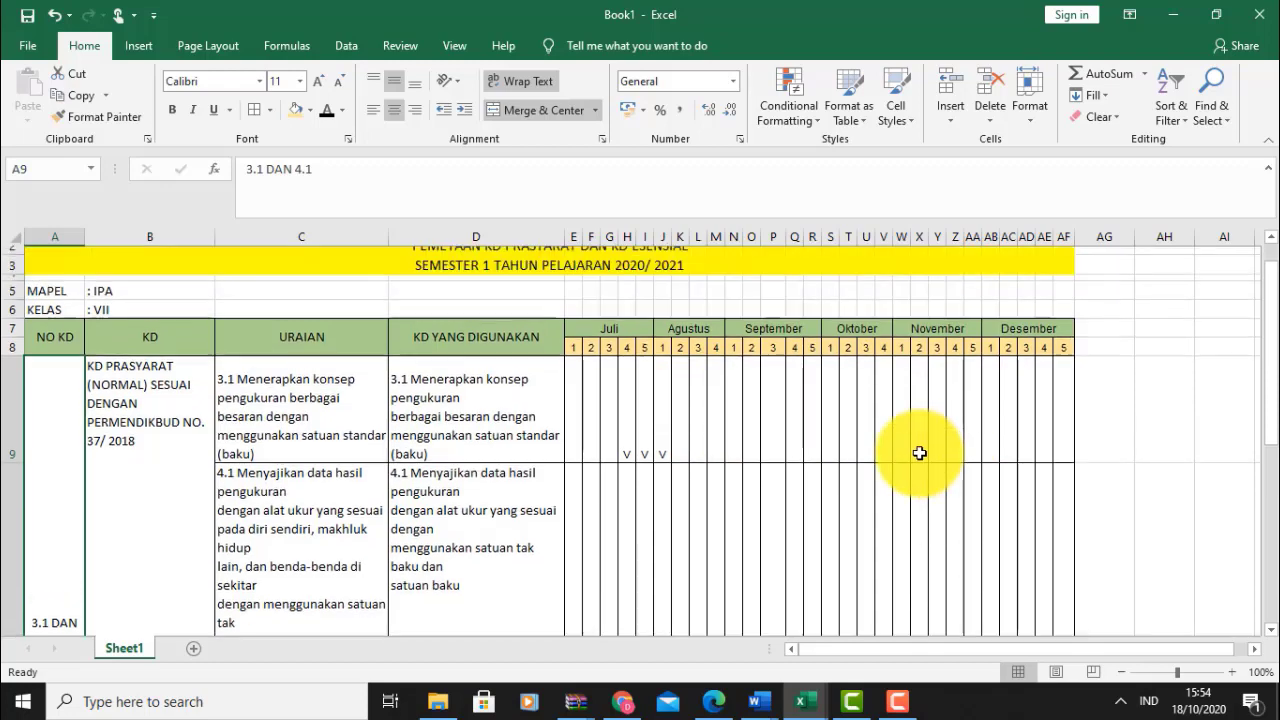
pyautogui.scroll(1, 919, 453)
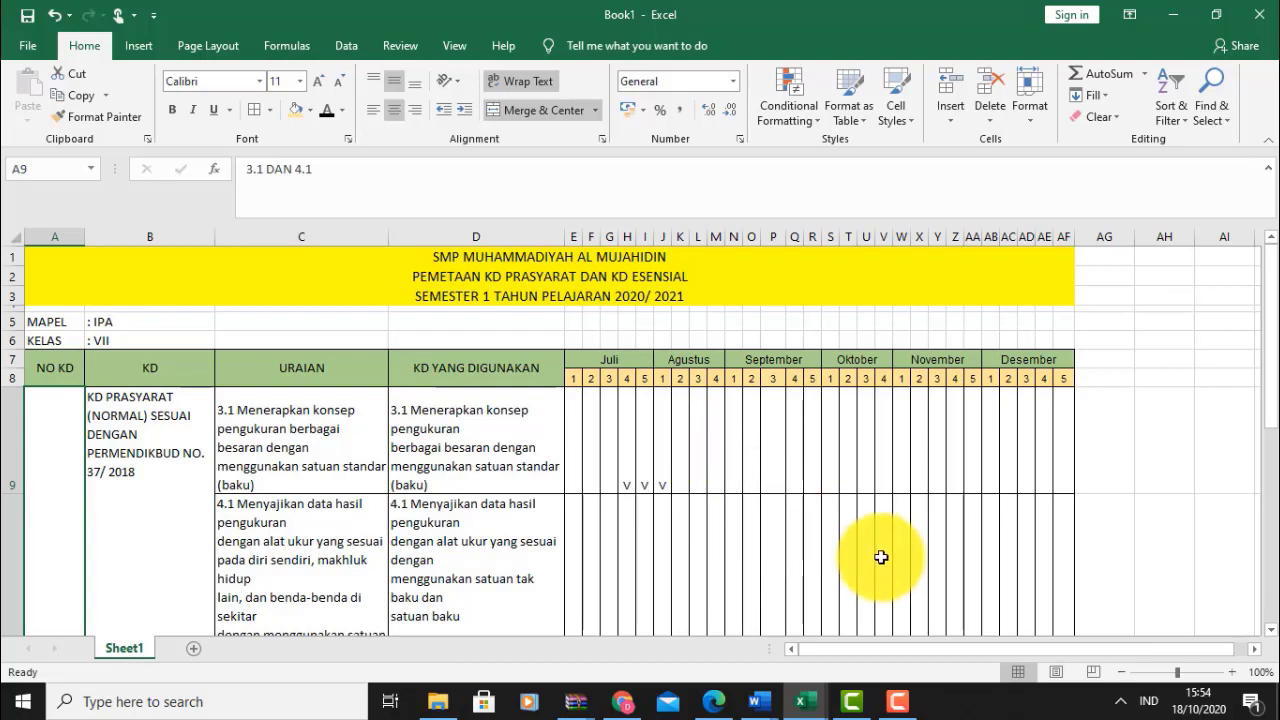
pyautogui.click(900, 702)
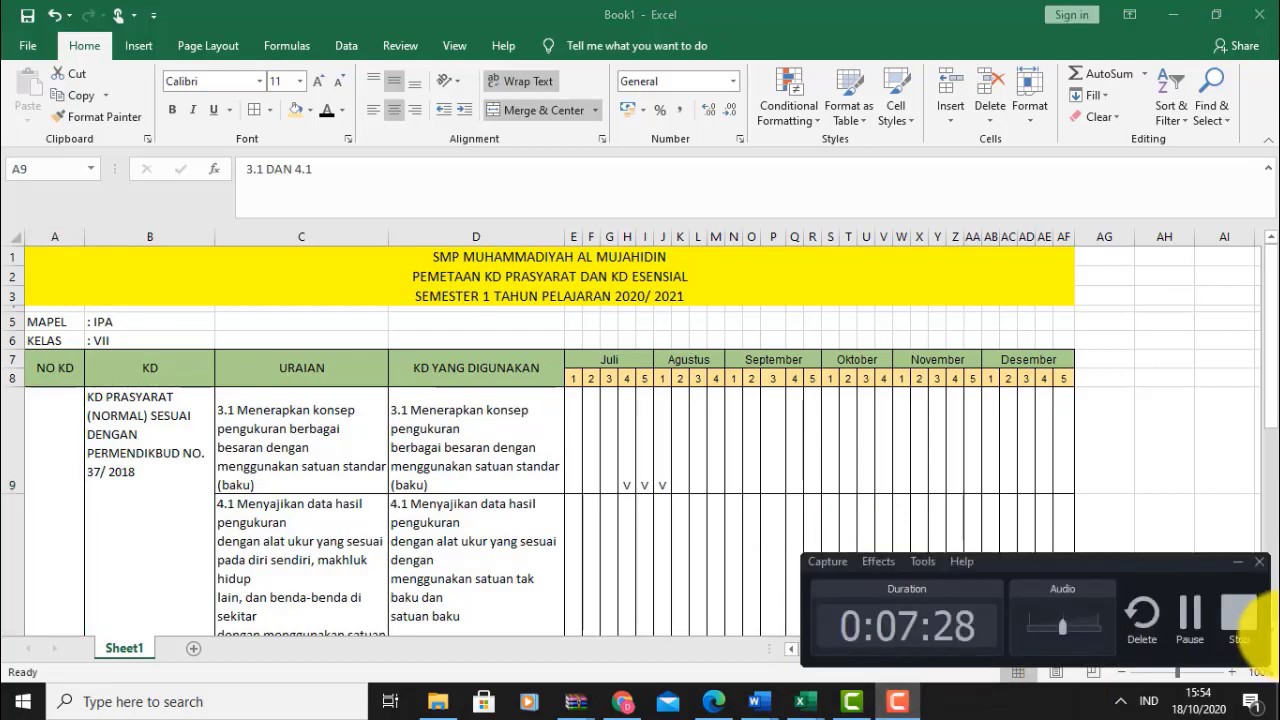